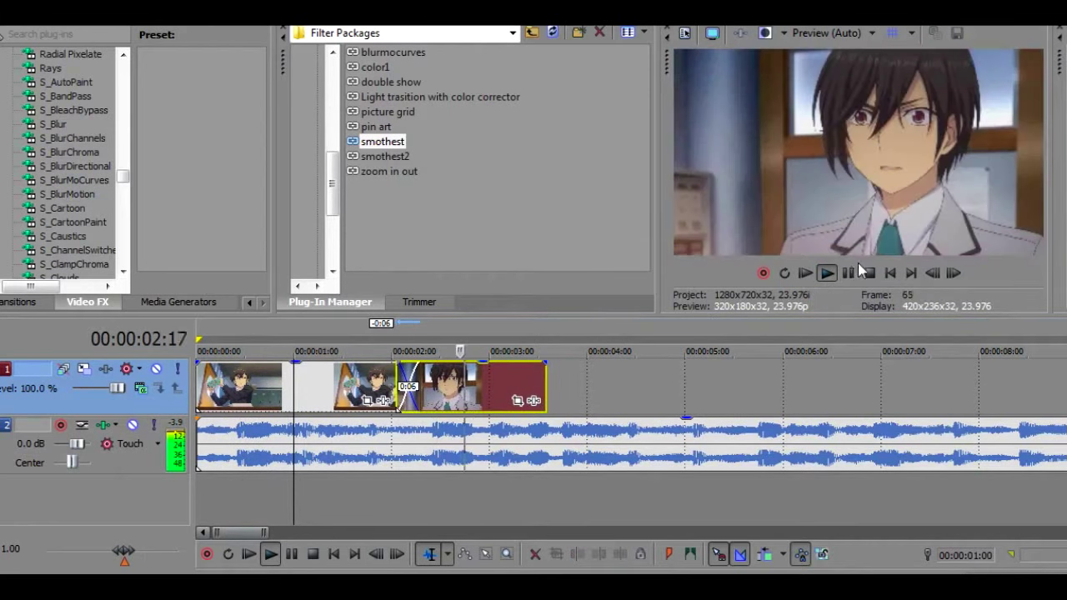
- Pause playback and move the second clip 3 seconds later on the video track, separating it from the first clip
click(848, 274)
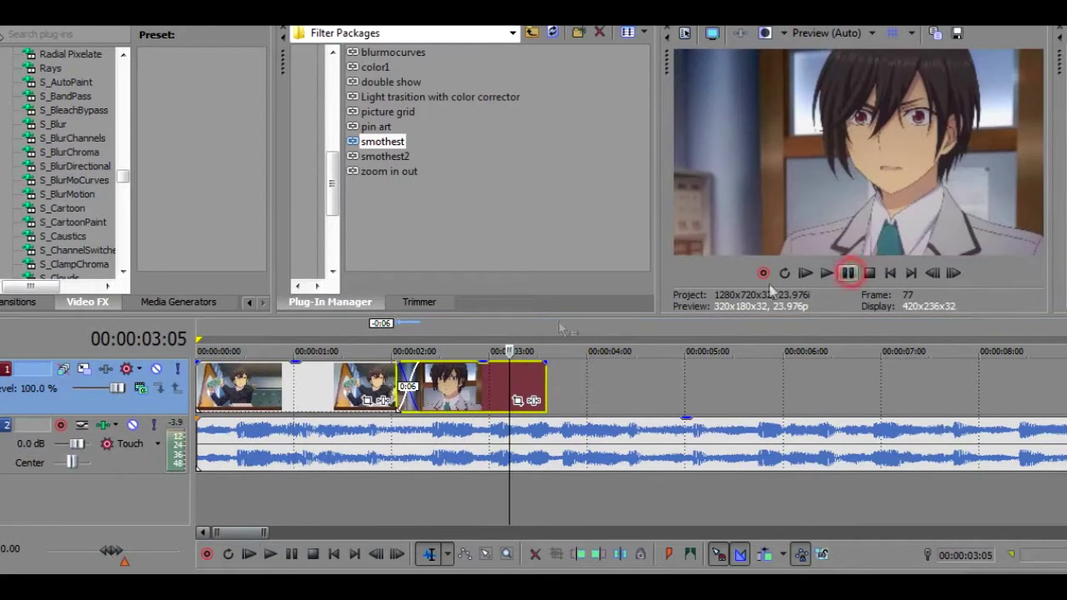
drag(442, 387, 737, 387)
- Apply the S_BlurMoCurves effect to the first clip and enlarge its settings window
click(275, 403)
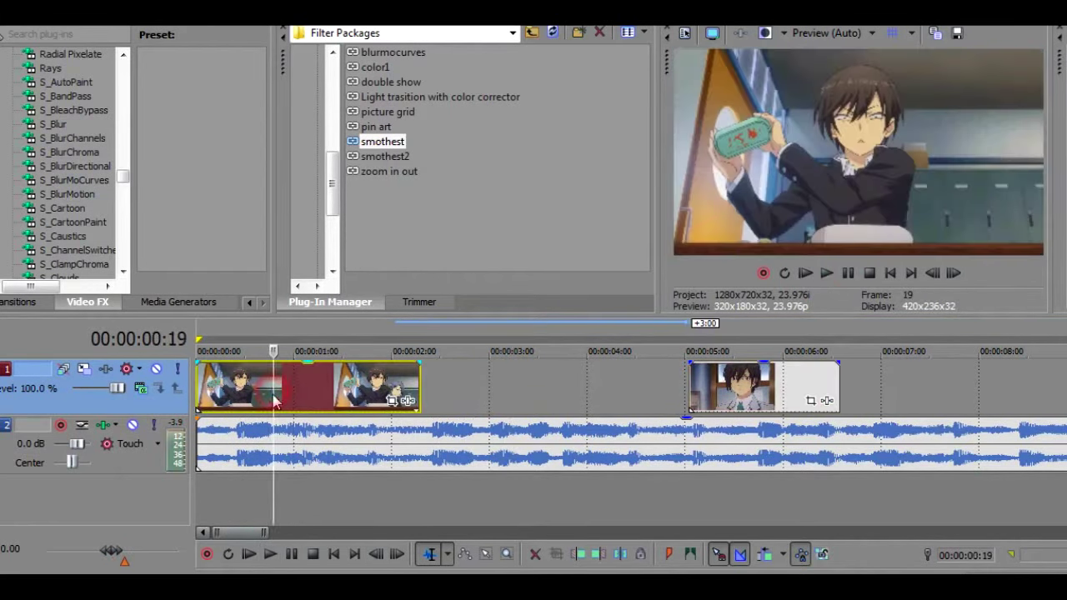
click(93, 180)
drag(279, 387, 279, 388)
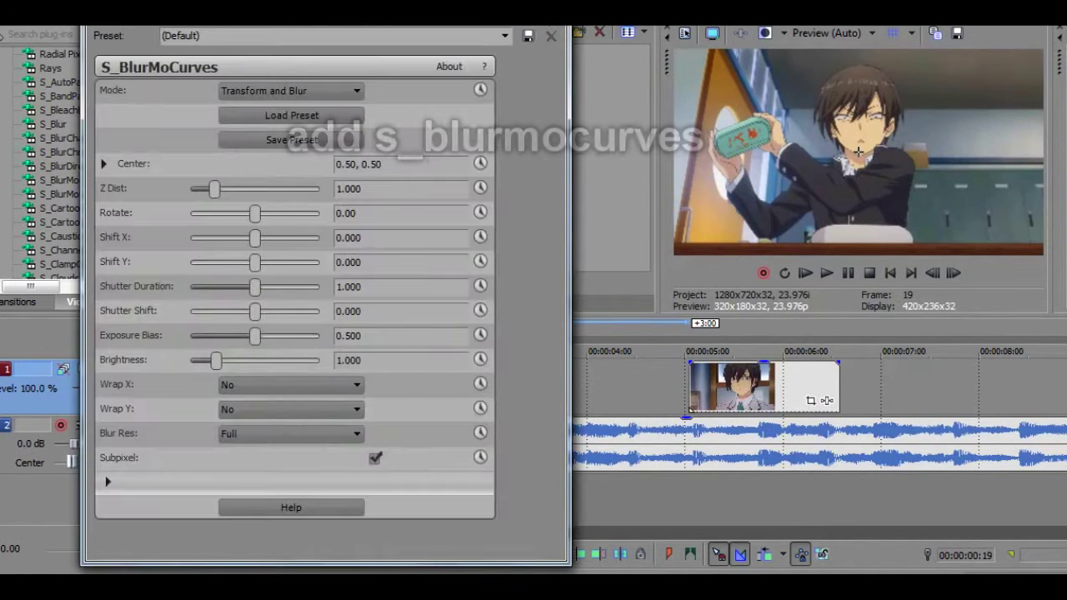
drag(571, 121, 644, 116)
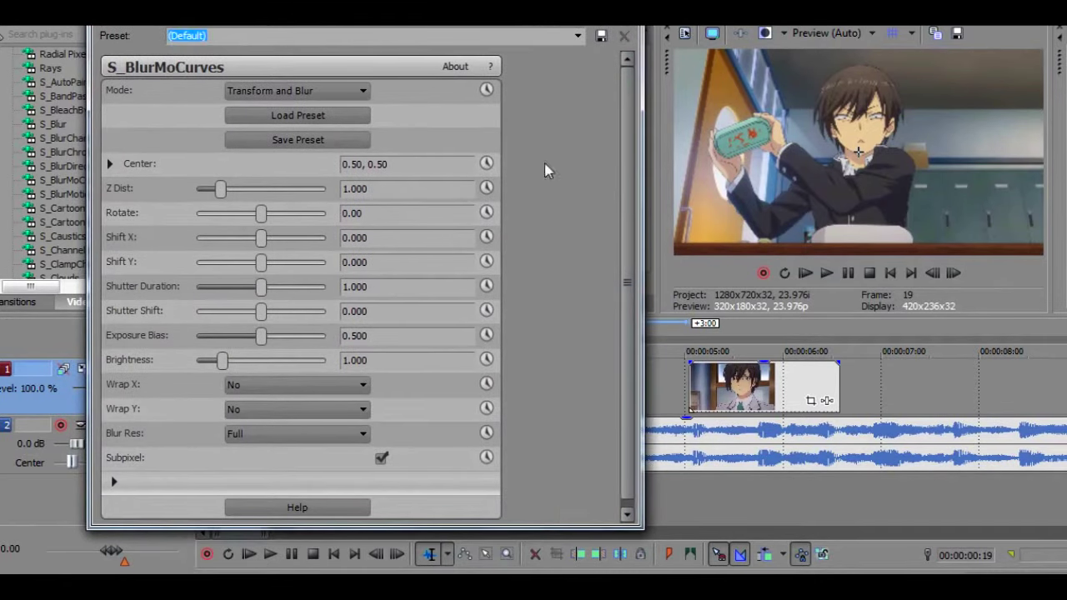
- Enable animation for Z Dist, Rotate, Shift X and Shift Y, with all keyframe lanes in view
click(486, 188)
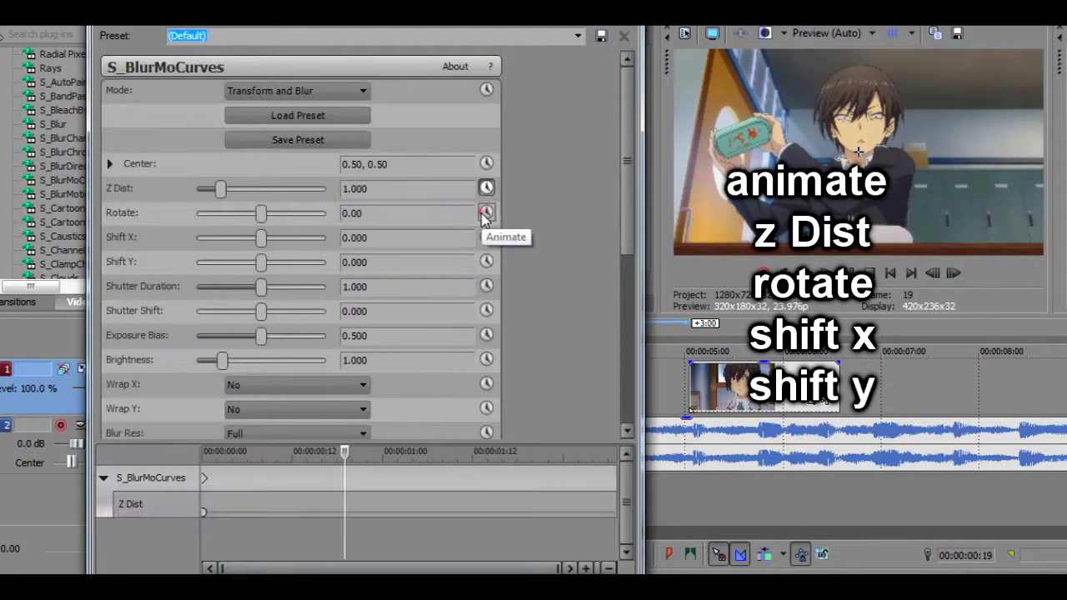
click(486, 213)
click(486, 237)
click(486, 262)
drag(376, 0, 368, 0)
drag(401, 400, 410, 304)
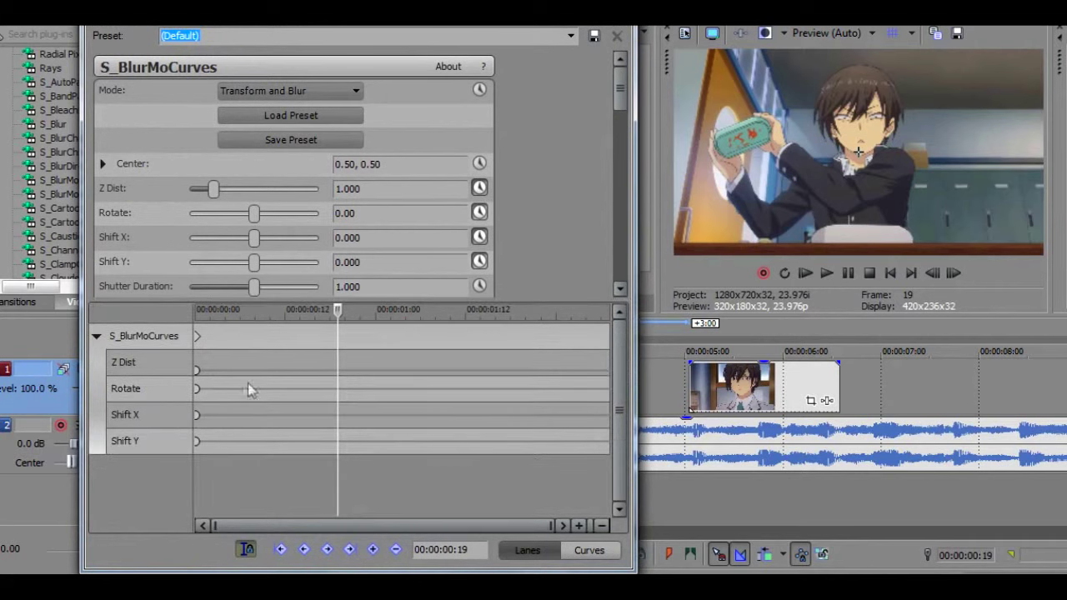
- Add a keyframe on the S_BlurMoCurves lane at 00:00:00:15
click(194, 338)
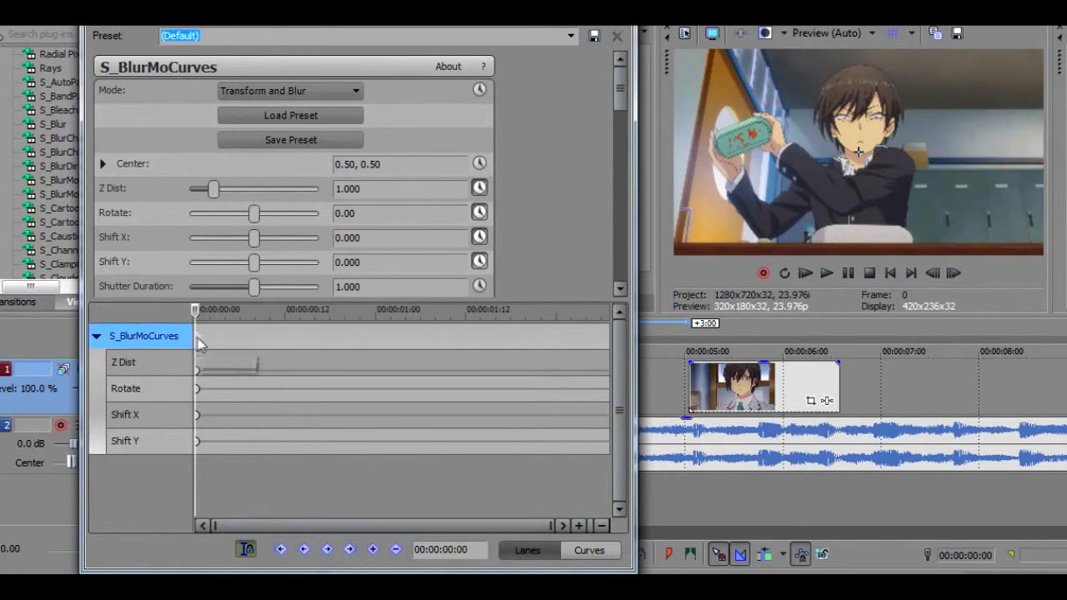
drag(200, 346, 331, 378)
click(372, 550)
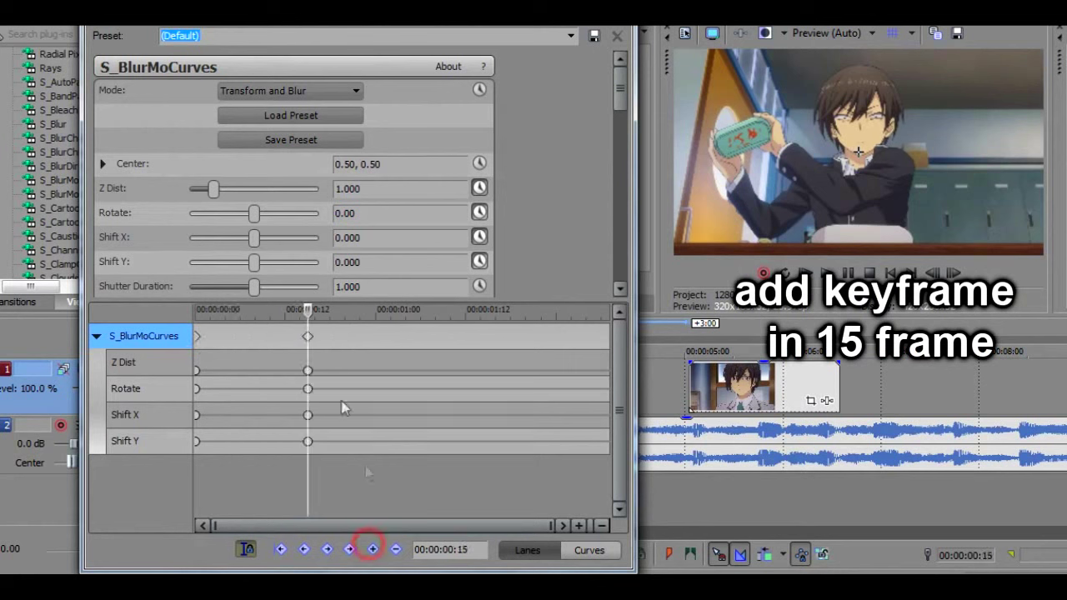
- Add another keyframe on the S_BlurMoCurves lane at 00:00:01:01
click(312, 338)
key(Right)
key(Right)
key(Right)
key(Right)
key(Right)
key(Right)
key(Right)
key(Right)
key(Right)
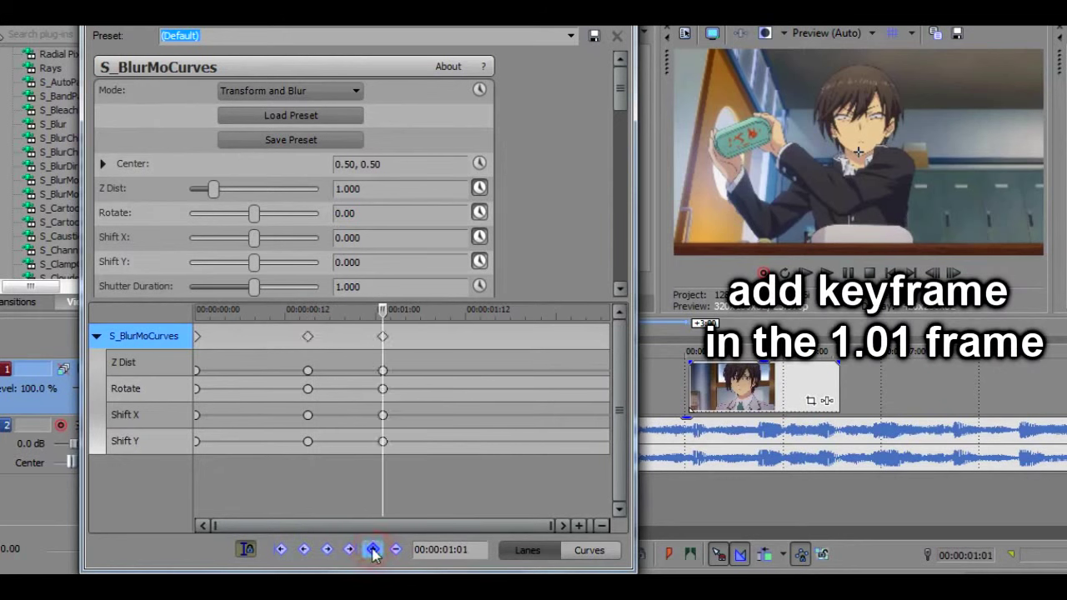
scroll(398, 371, up, 3)
scroll(399, 371, down, 3)
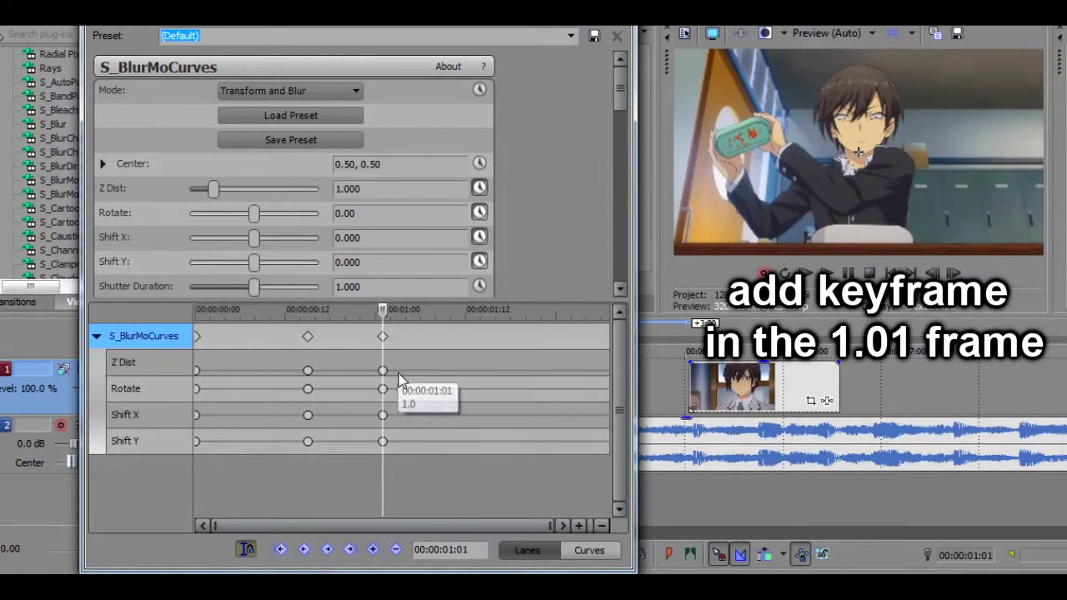
- Set the 00:00:00:15 keyframes of Z Dist, Rotate, Shift X and Shift Y to Slow Fade
click(307, 371)
ctrl+click(308, 388)
ctrl+click(308, 414)
ctrl+click(308, 441)
right_click(308, 440)
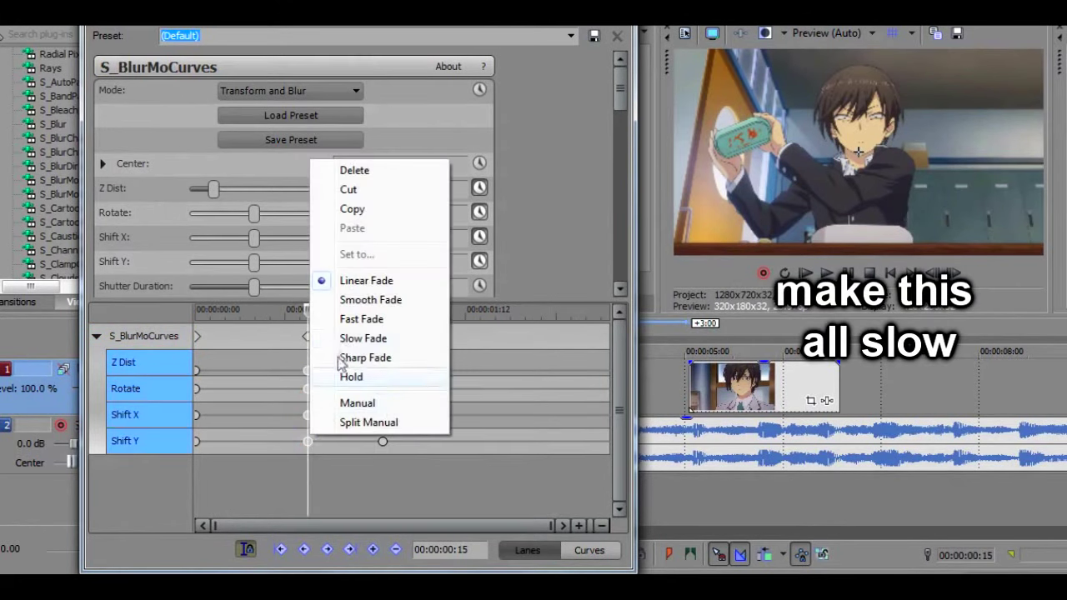
click(350, 339)
- Set the 00:00:01:01 keyframes of all four animated parameters to Fast Fade
click(382, 371)
ctrl+click(383, 389)
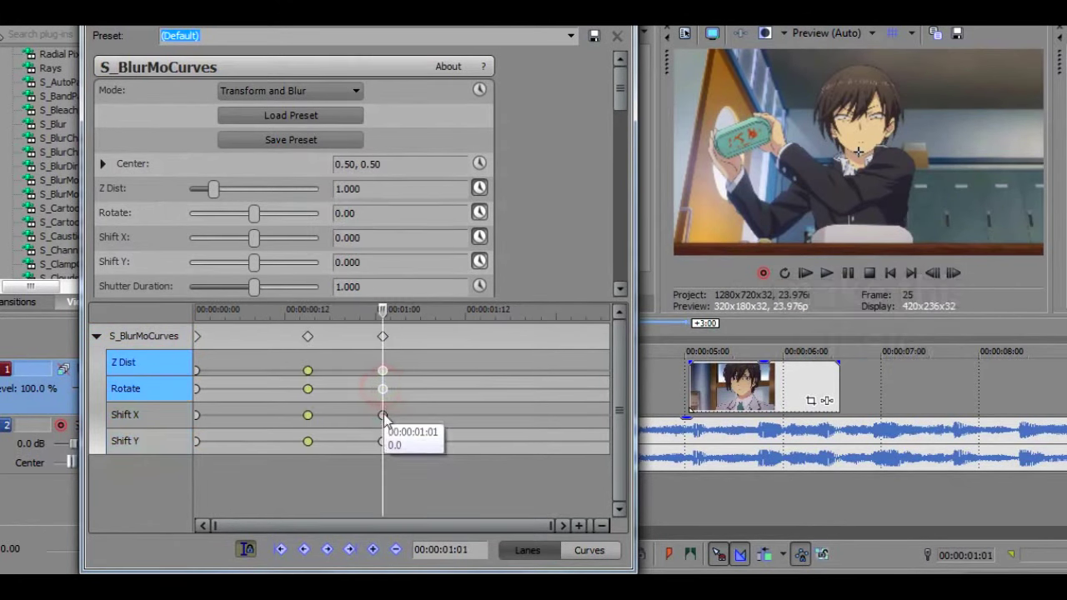
ctrl+click(383, 414)
right_click(383, 441)
click(417, 324)
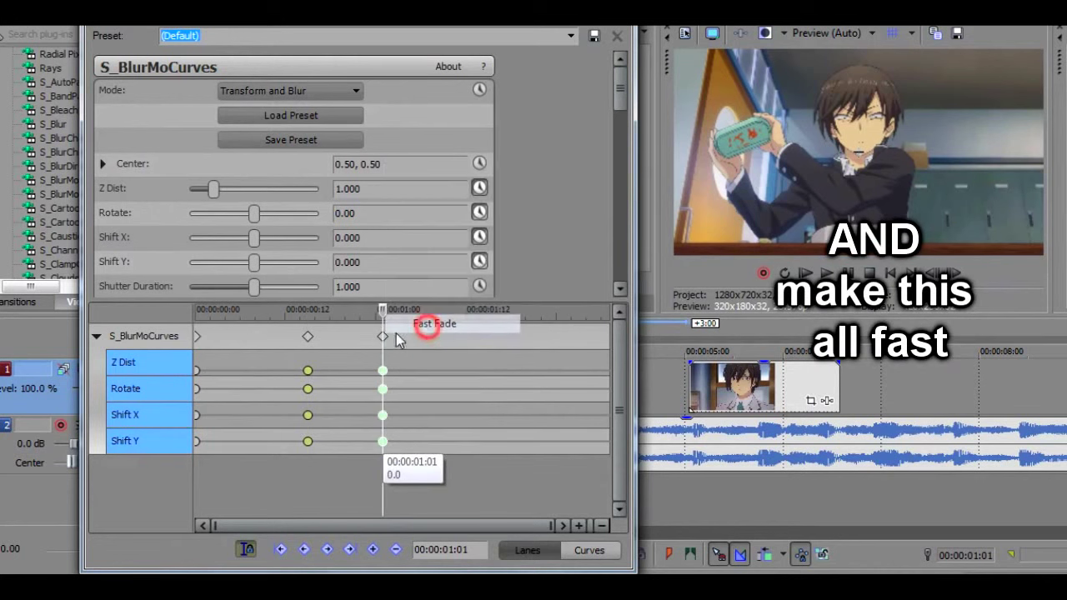
- Set the starting keyframes of Z Dist, Rotate, Shift X and Shift Y to Fast Fade
click(197, 363)
ctrl+click(197, 389)
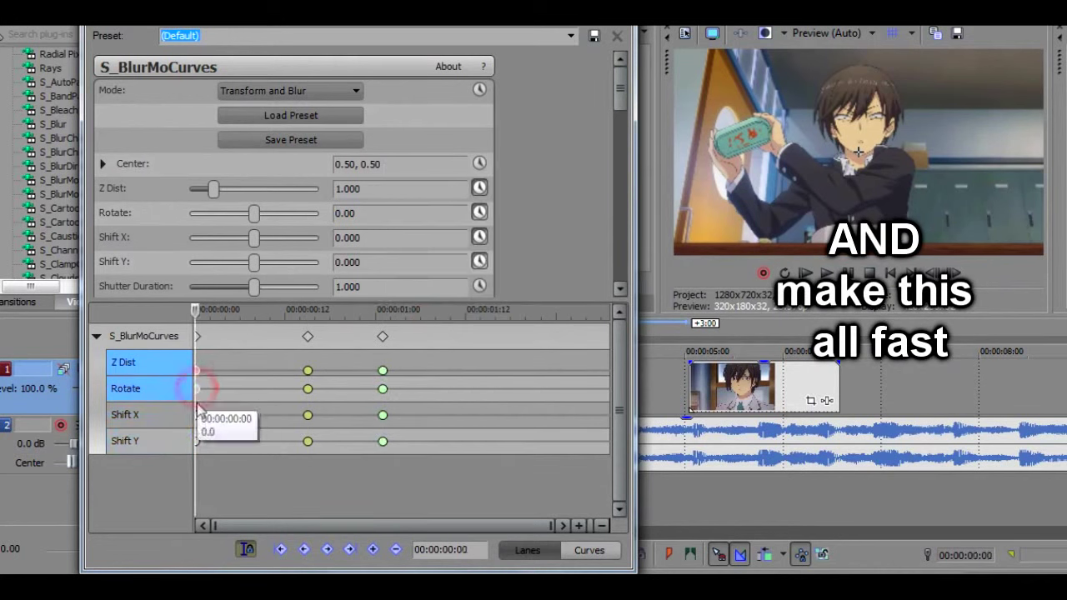
ctrl+click(197, 414)
ctrl+click(197, 440)
right_click(197, 440)
click(251, 324)
- At the first keyframe, set Z Dist to 0.376 and Rotate to 60
click(308, 336)
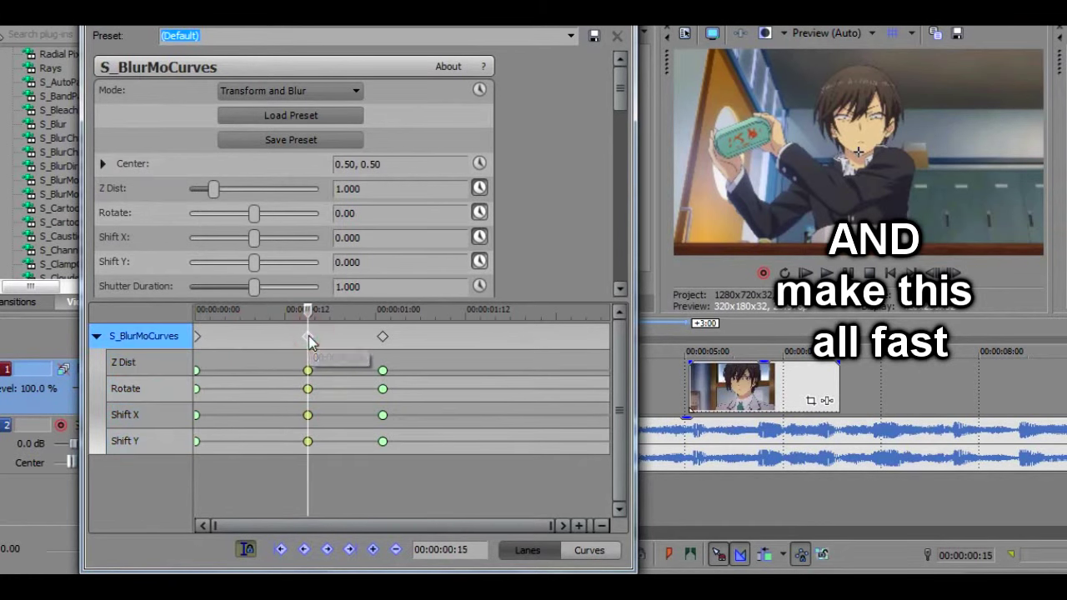
click(198, 337)
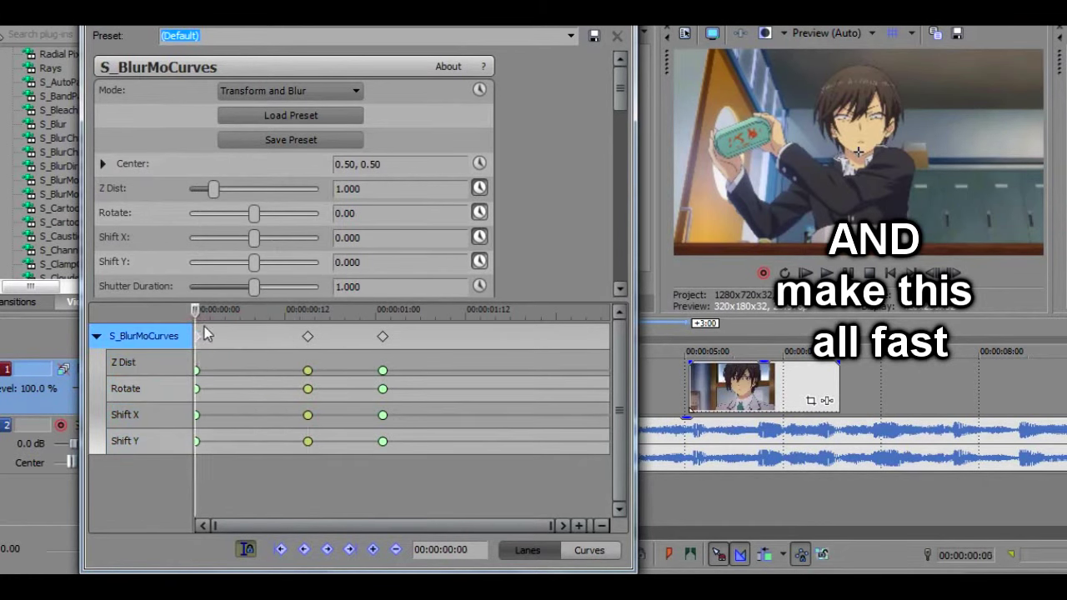
click(391, 189)
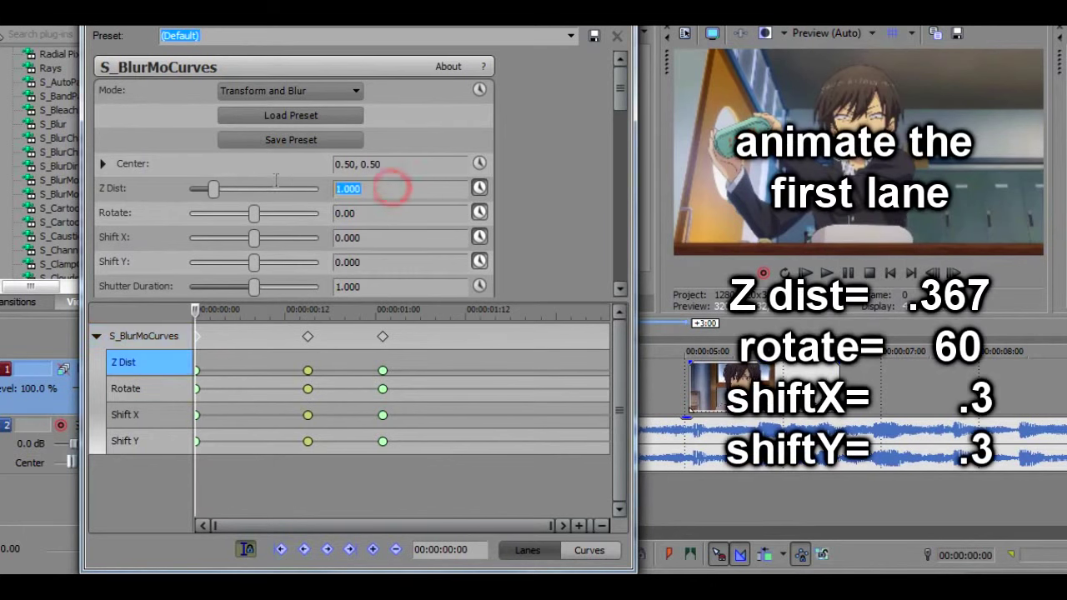
text(.367)
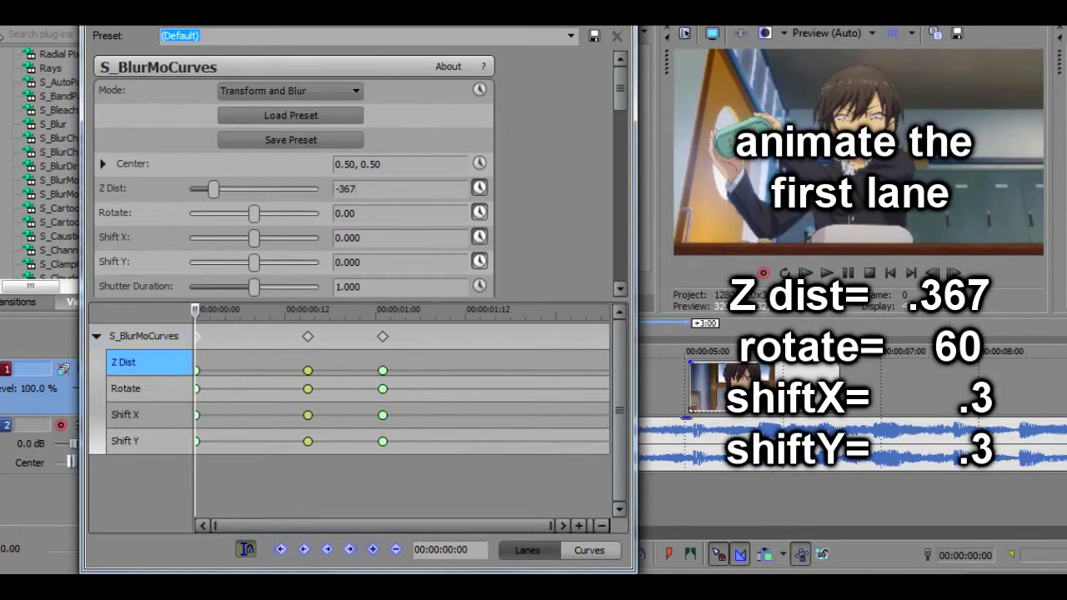
key(Return)
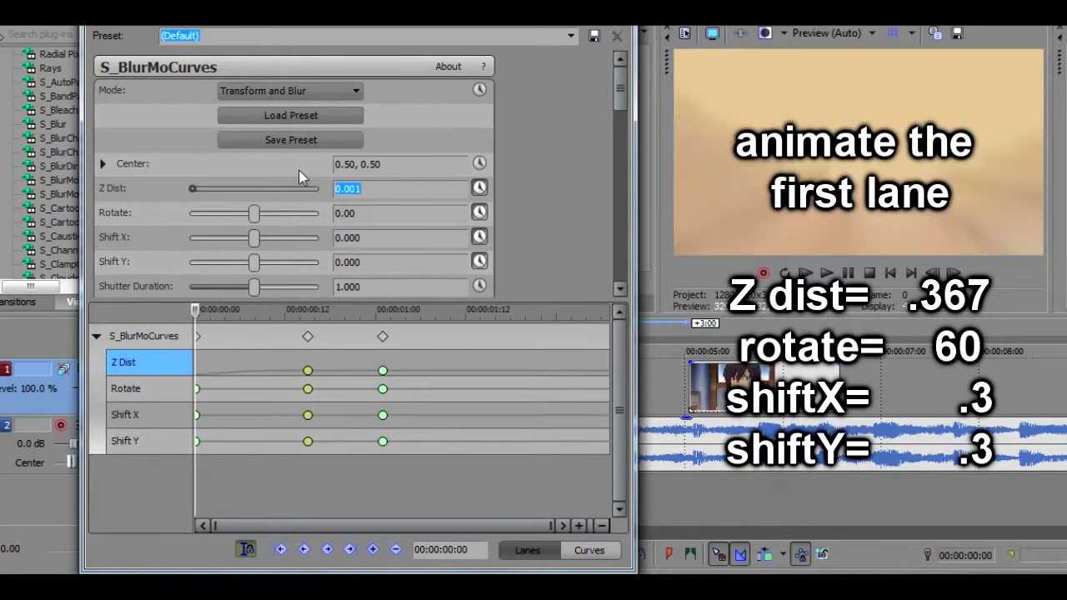
key(Return)
click(387, 213)
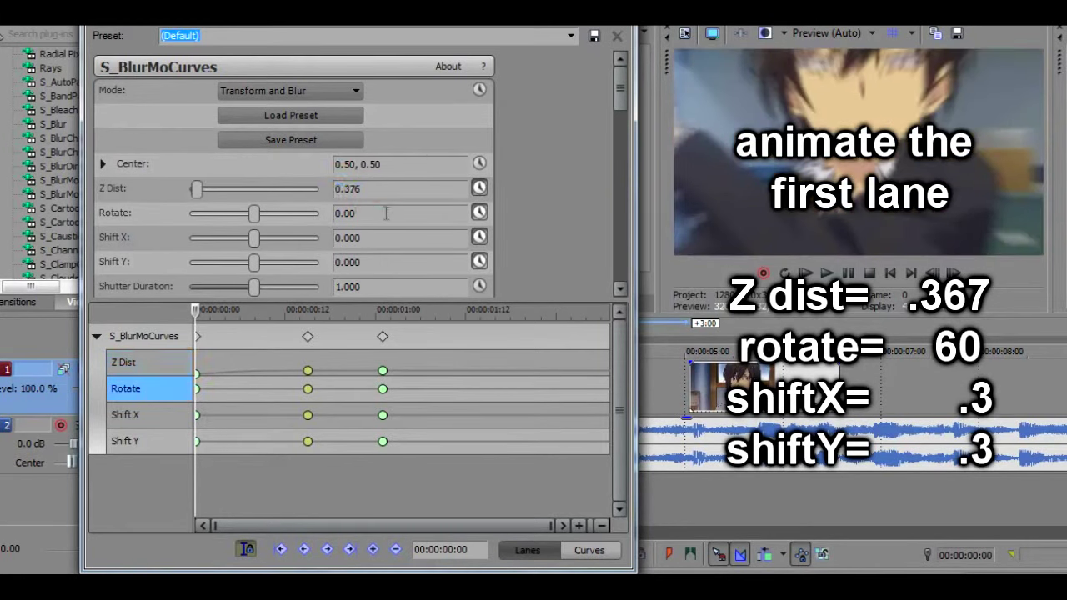
text(60)
key(Return)
- Set Shift X and Shift Y to -0.300 at the first keyframe and preview the animation from the start
click(355, 236)
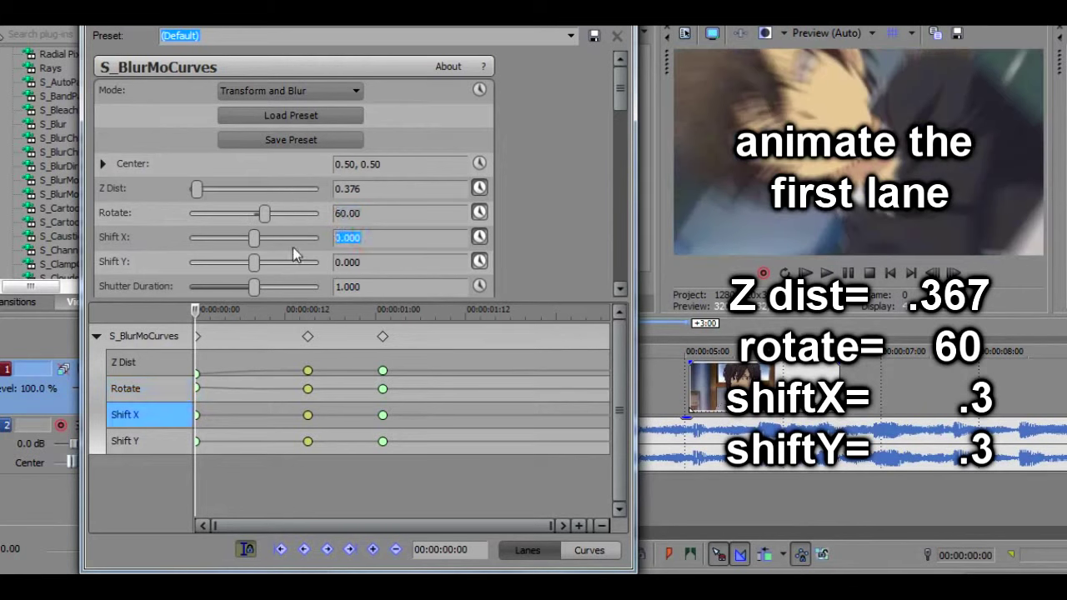
text(.3)
key(Return)
drag(378, 264, 332, 263)
text(-0.300)
click(398, 253)
click(803, 275)
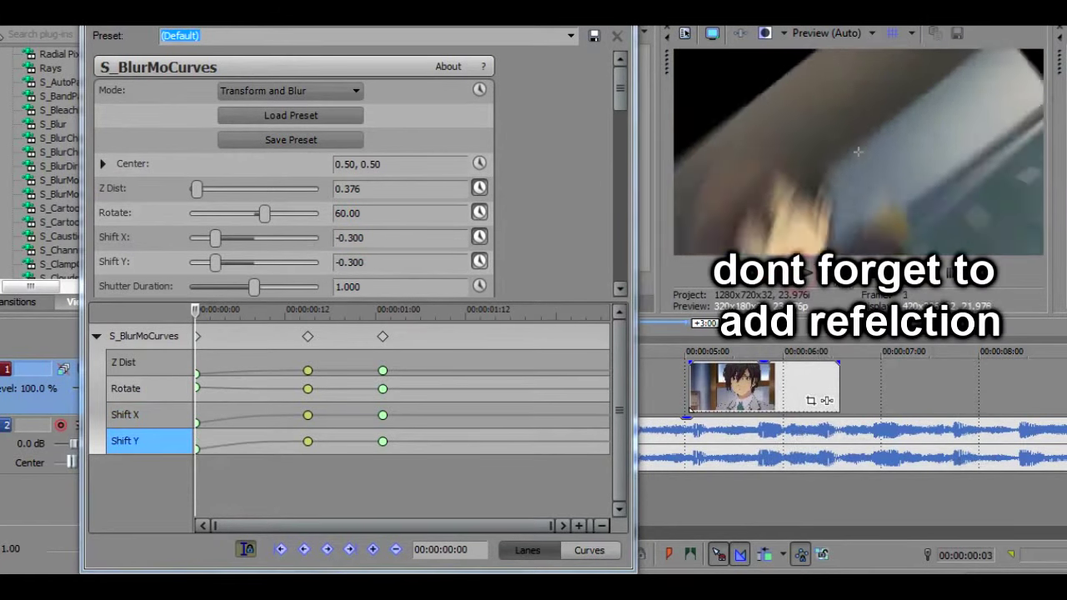
click(848, 274)
- Set both Wrap X and Wrap Y to Reflect and preview the effect
drag(625, 102, 620, 219)
click(300, 227)
click(276, 263)
click(269, 249)
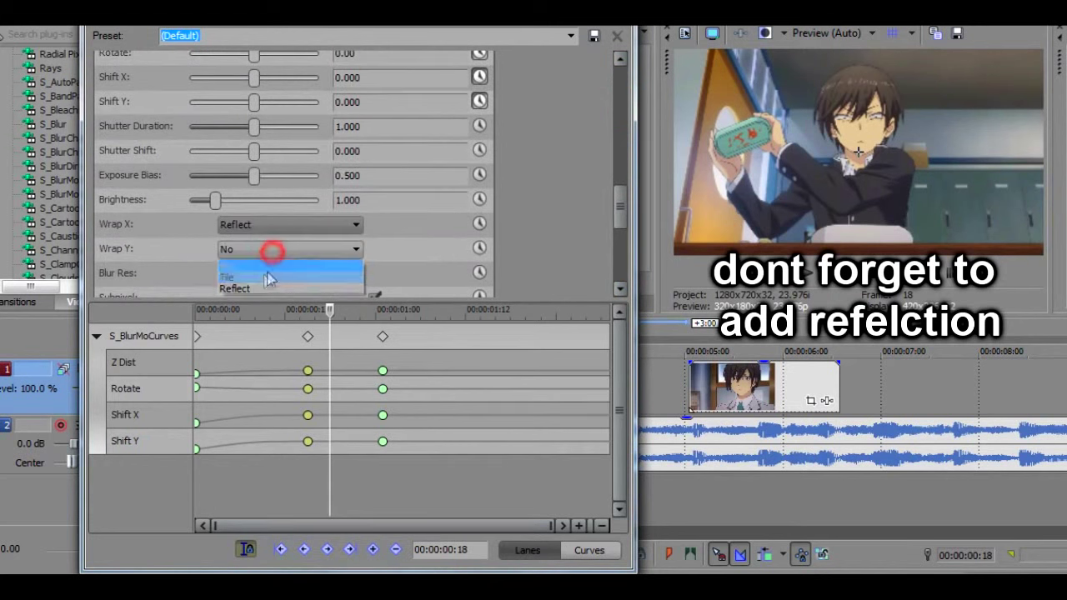
click(254, 283)
drag(618, 210, 621, 109)
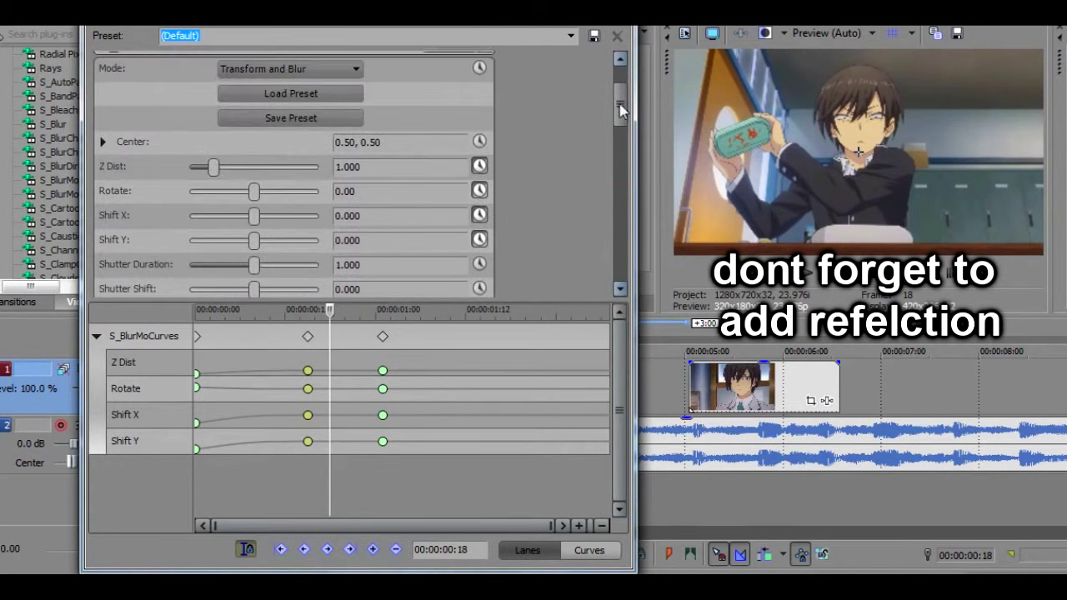
click(848, 273)
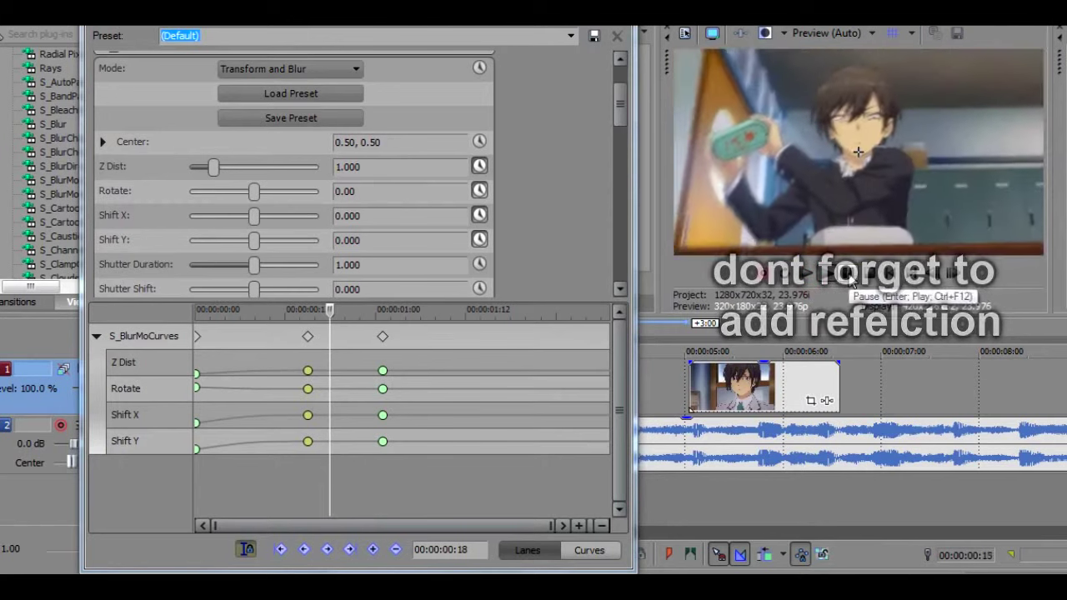
- At the 00:00:00:15 keyframe, set Z Dist to 0.7 and Rotate to 34
click(307, 336)
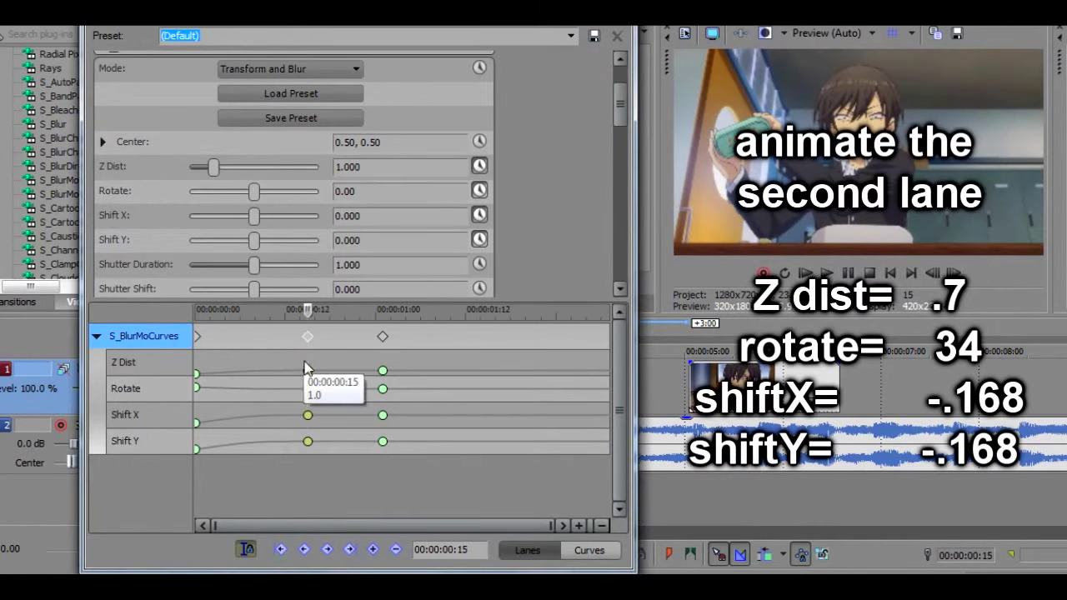
click(215, 169)
drag(216, 169, 314, 167)
text(0.7)
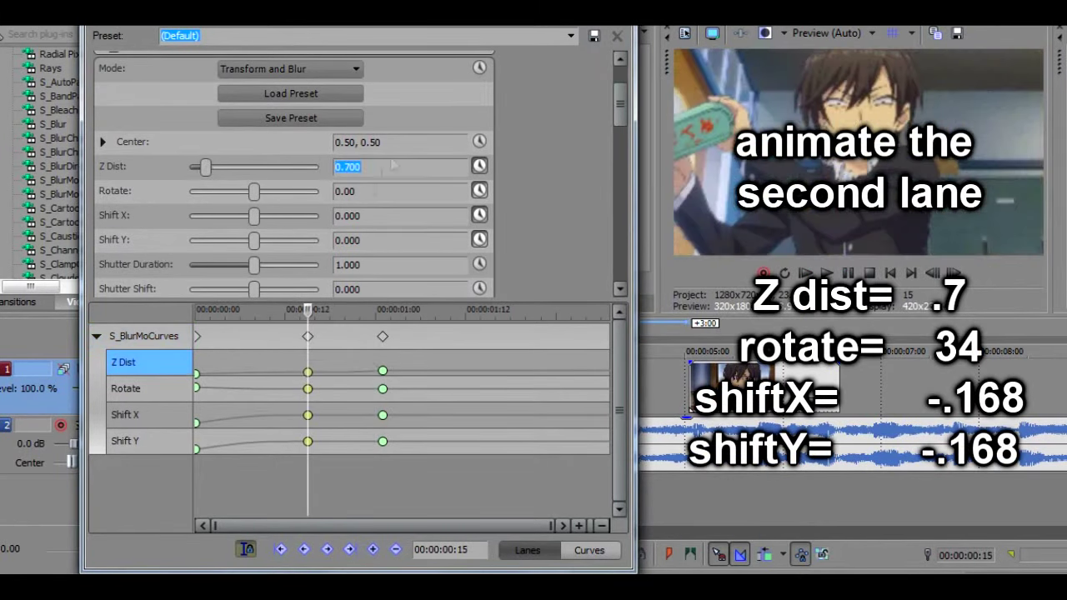
key(Tab)
text(34)
key(Tab)
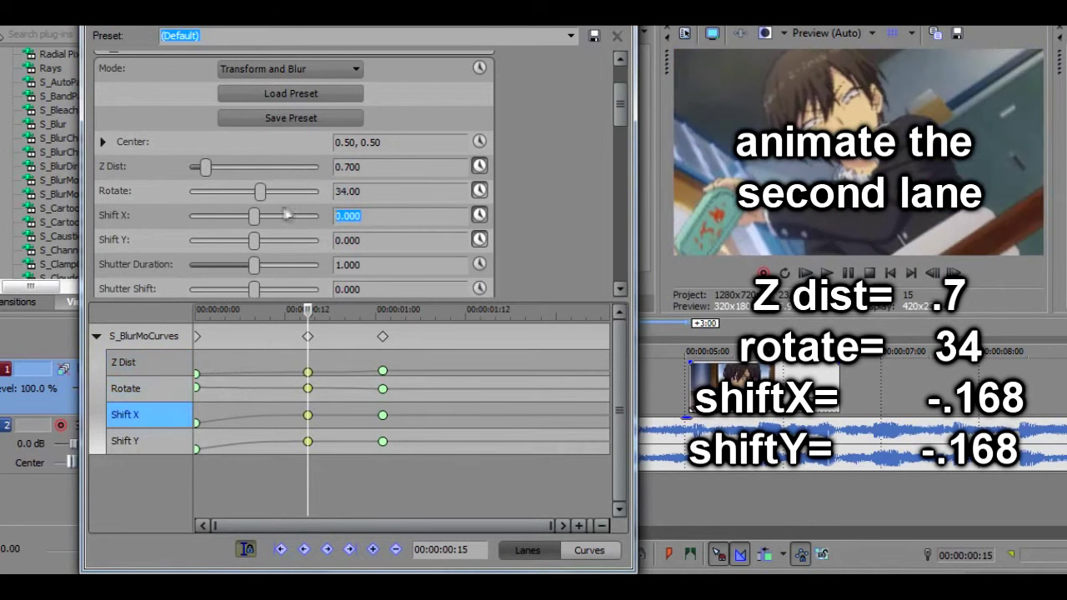
- Try a value of -1.68 for Shift X and Shift Y at the 00:00:00:15 keyframe
text(-1.68)
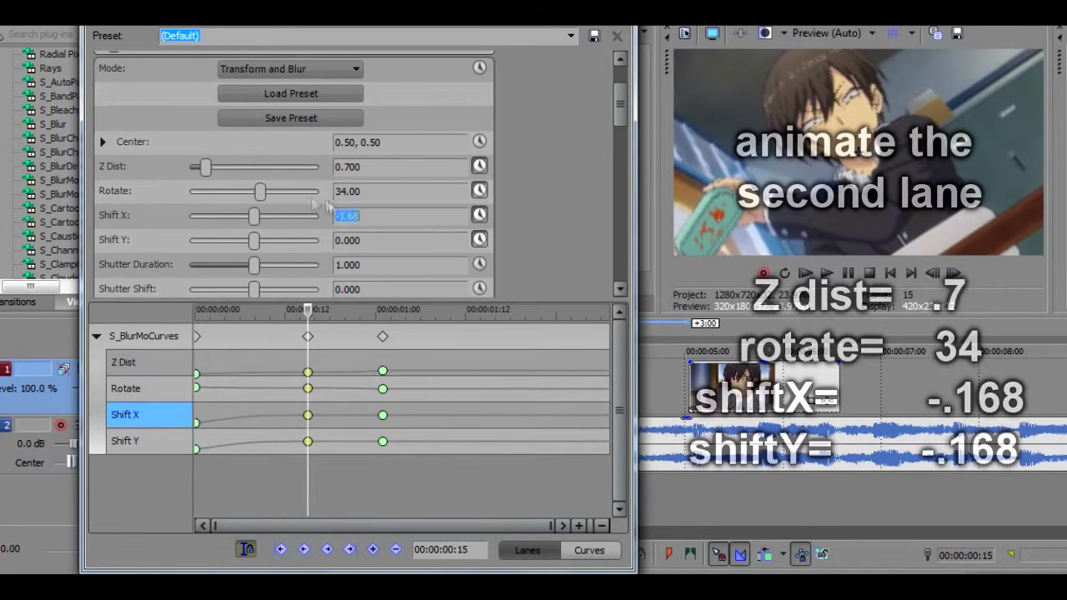
key(Tab)
text(-1.68)
- Set Shift X and Shift Y to -0.168 at the 00:00:00:15 keyframe and preview the animation from the start
double_click(381, 239)
click(382, 216)
key(Left)
key(Left)
key(Left)
key(Left)
text(1)
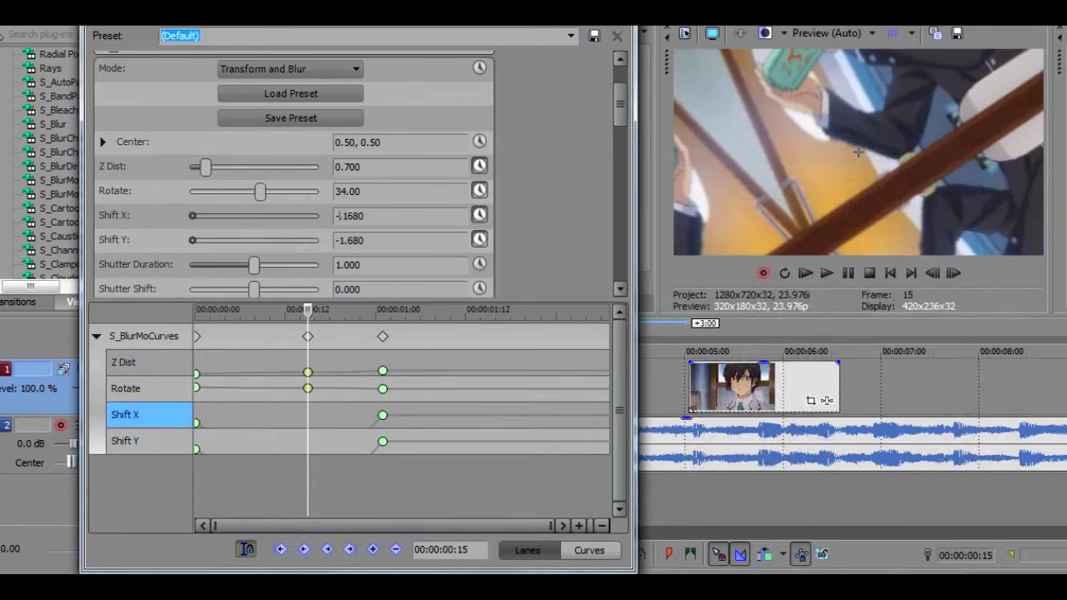
key(Return)
key(ctrl+c)
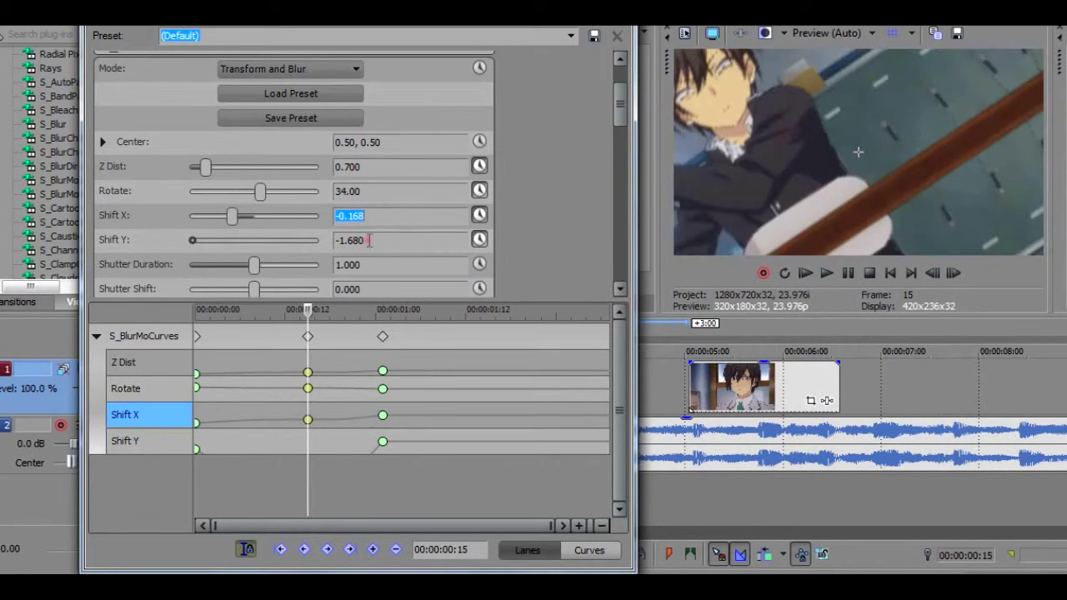
double_click(370, 240)
key(ctrl+v)
click(805, 272)
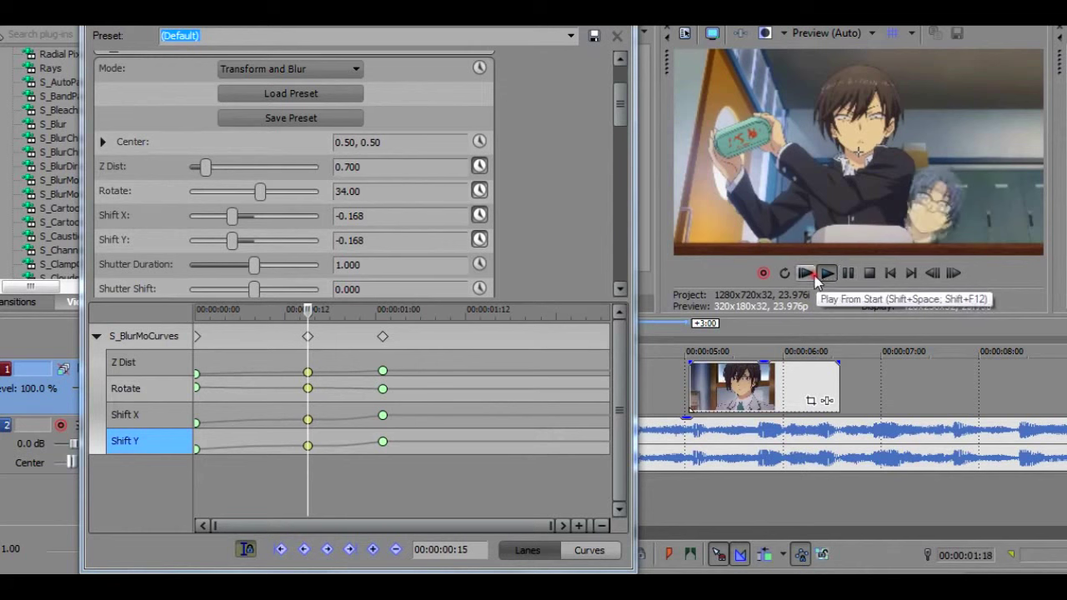
click(849, 277)
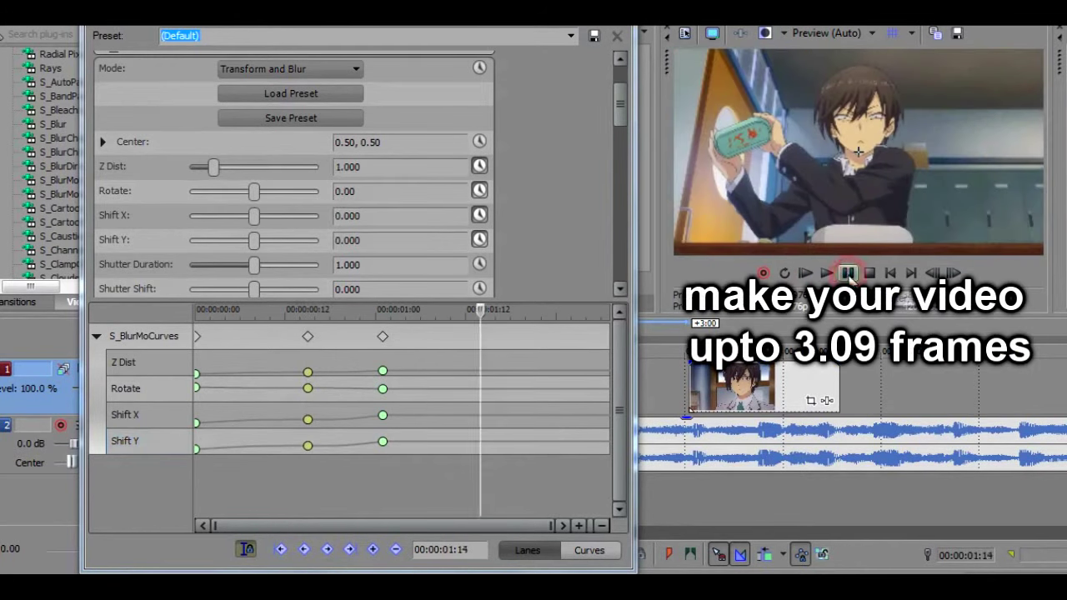
- Close the effect settings, extend the first clip's end by 1 second 7 frames, and open its Pan/Crop settings
click(619, 16)
drag(415, 388, 542, 391)
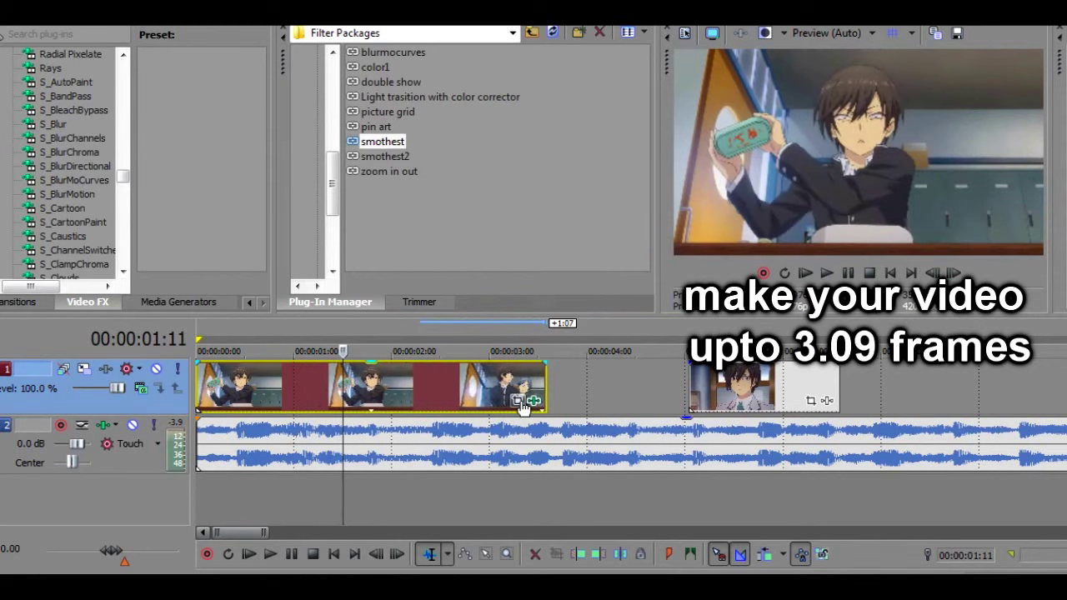
click(519, 401)
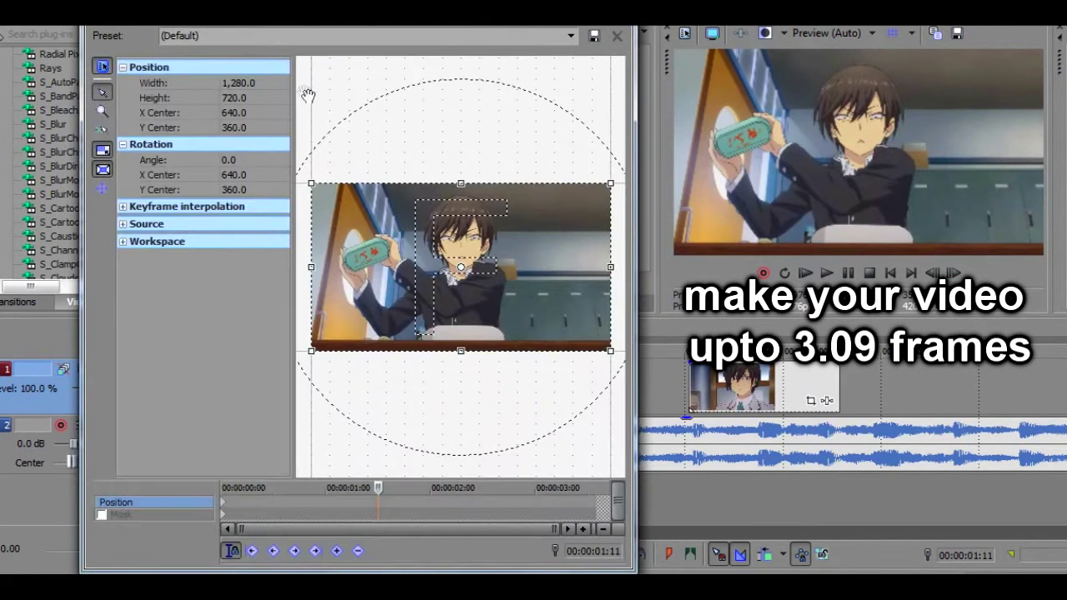
- Open the first clip's S_BlurMoCurves settings and go to 00:00:03:09
click(237, 27)
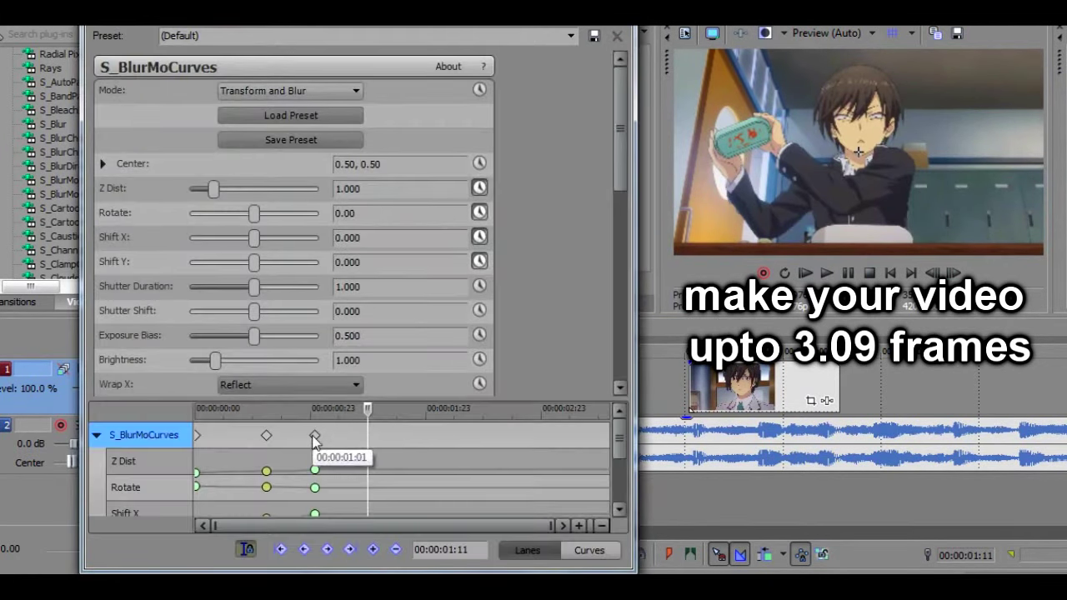
click(315, 437)
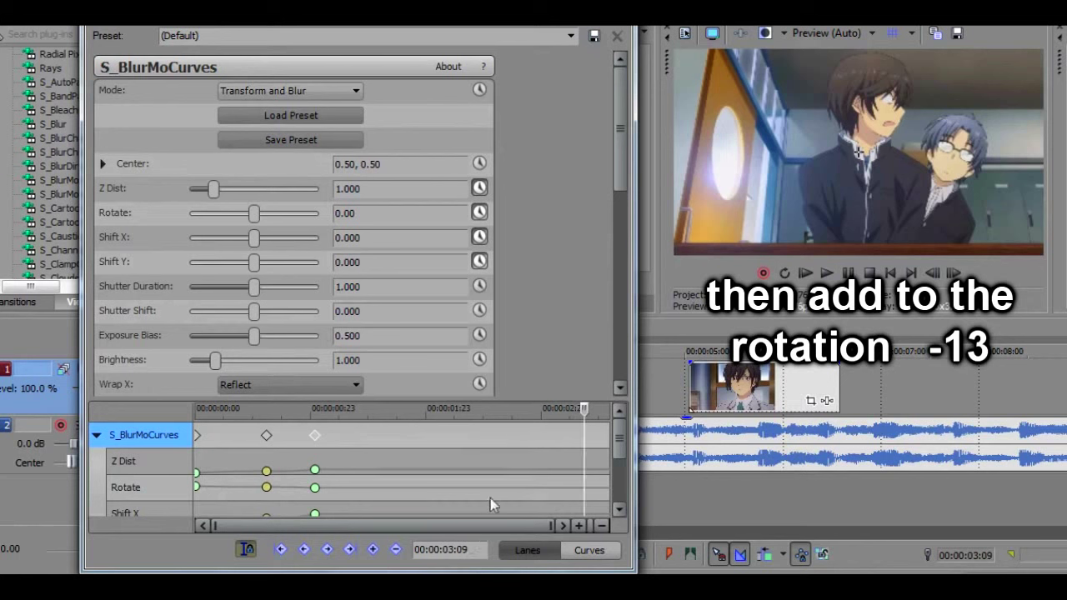
click(373, 550)
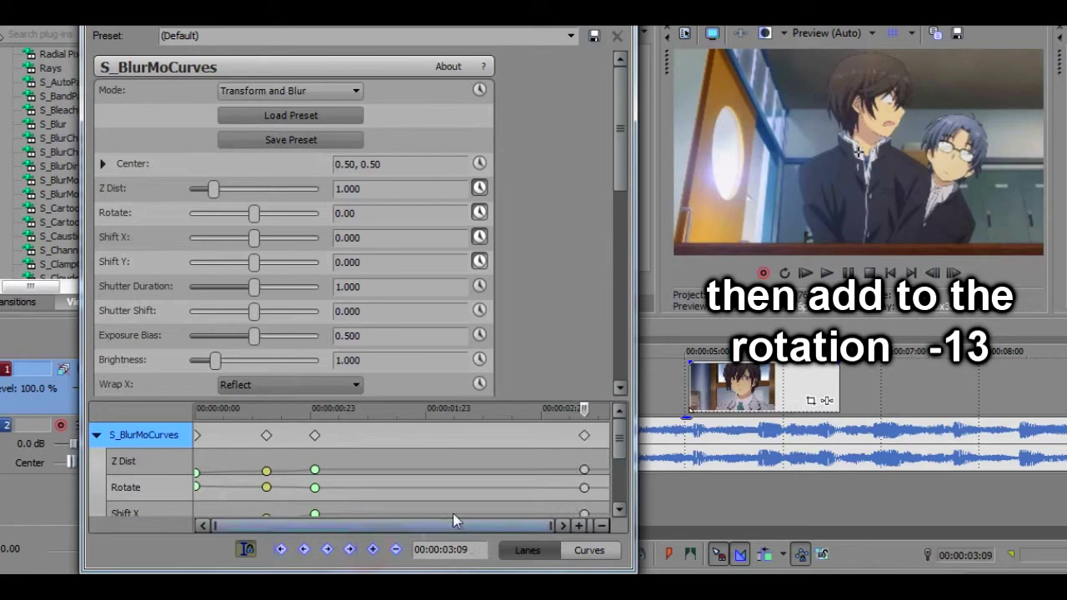
right_click(583, 439)
click(628, 173)
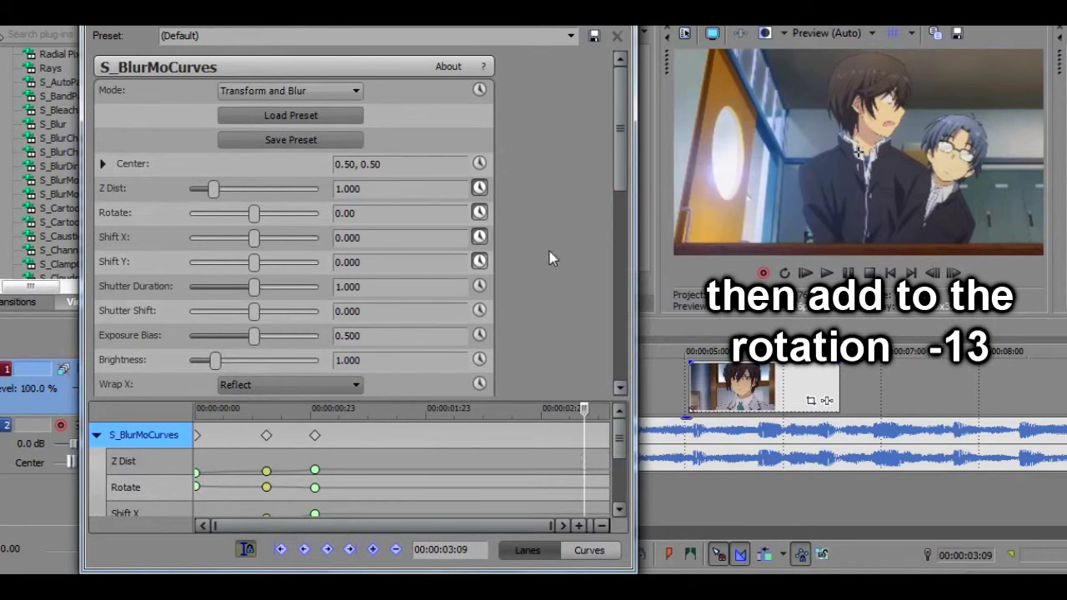
- Keyframe Rotate at -13 at 00:00:03:09 and close the effect settings
click(398, 214)
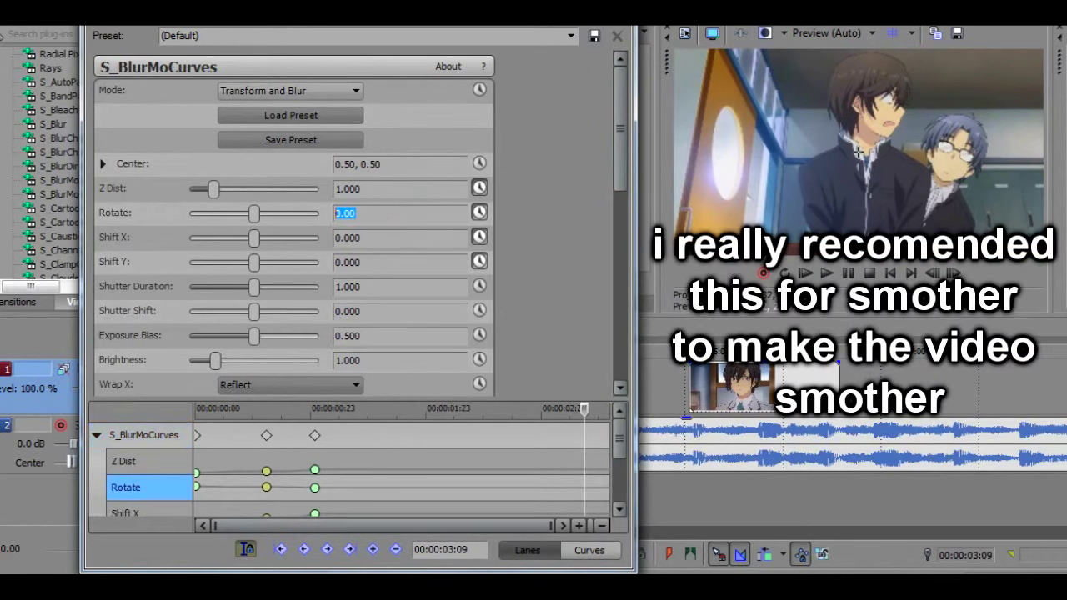
key(Return)
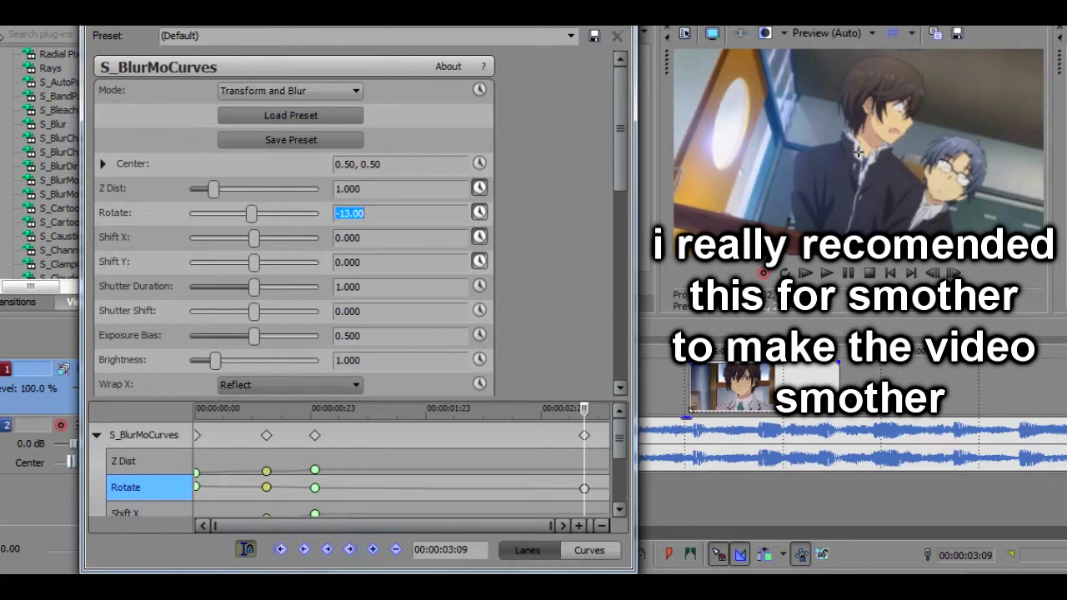
click(617, 36)
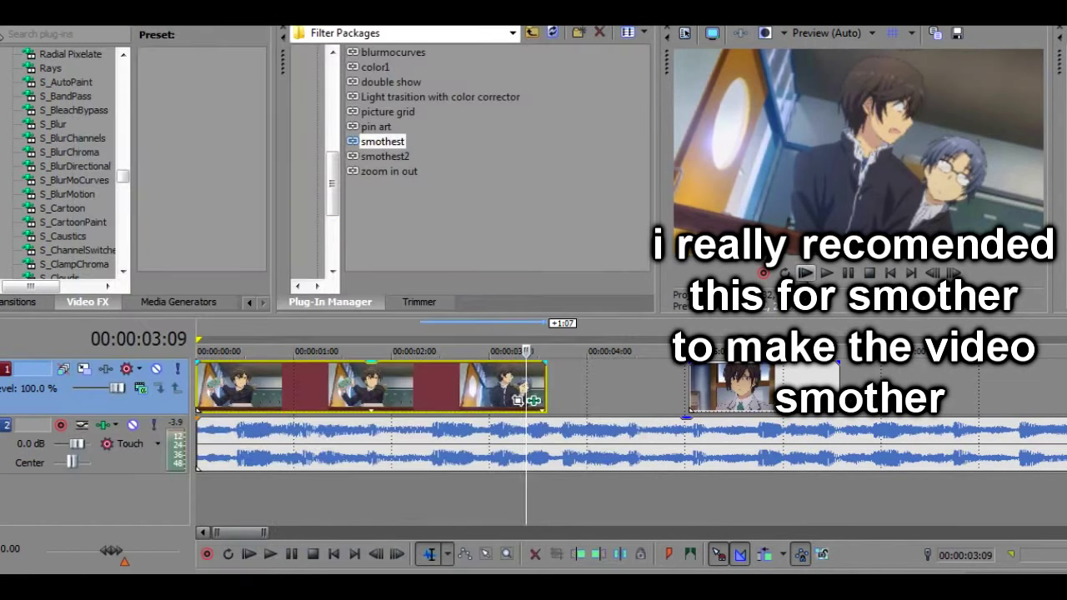
- Preview the first clip, then split it at 00:00:02:00 and delete the part after the cut
click(805, 273)
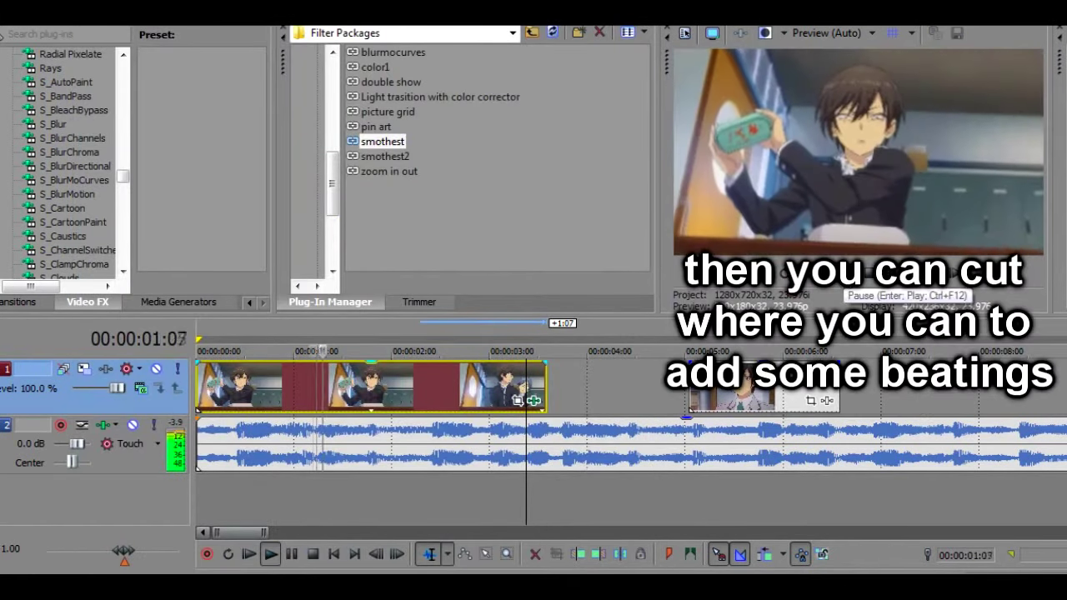
click(480, 382)
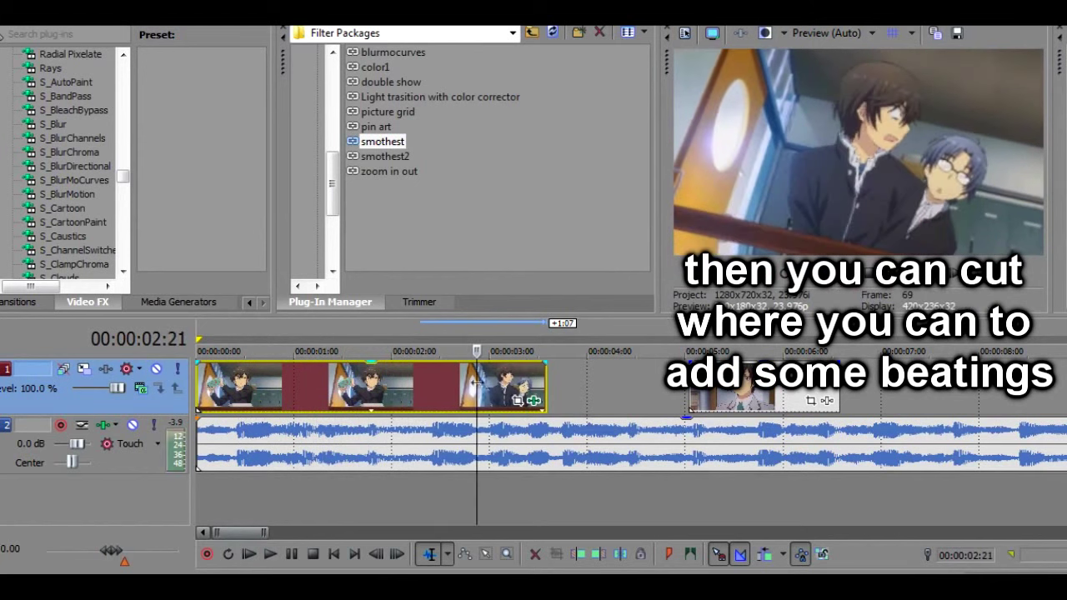
click(392, 388)
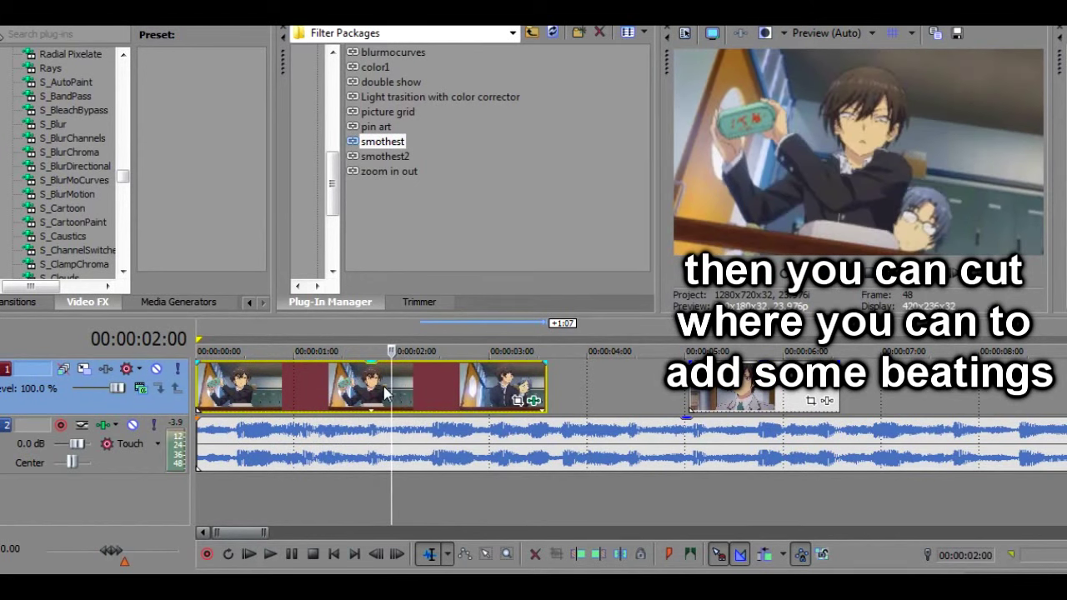
key(s)
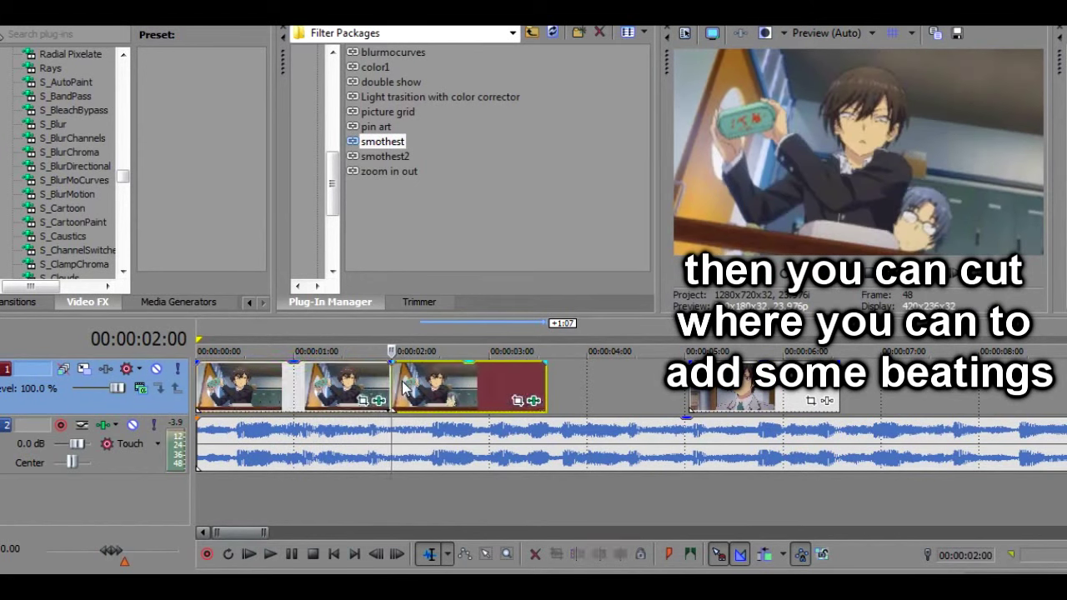
right_click(403, 386)
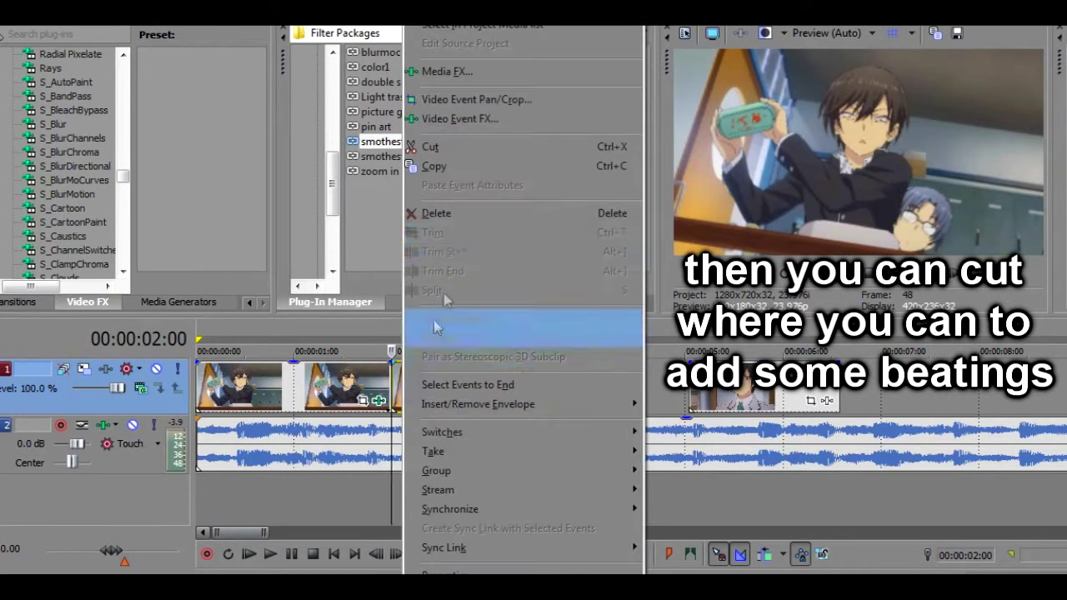
click(470, 226)
- Move the second clip against the end of the first clip at 00:00:02:00 and preview it
drag(729, 399, 432, 396)
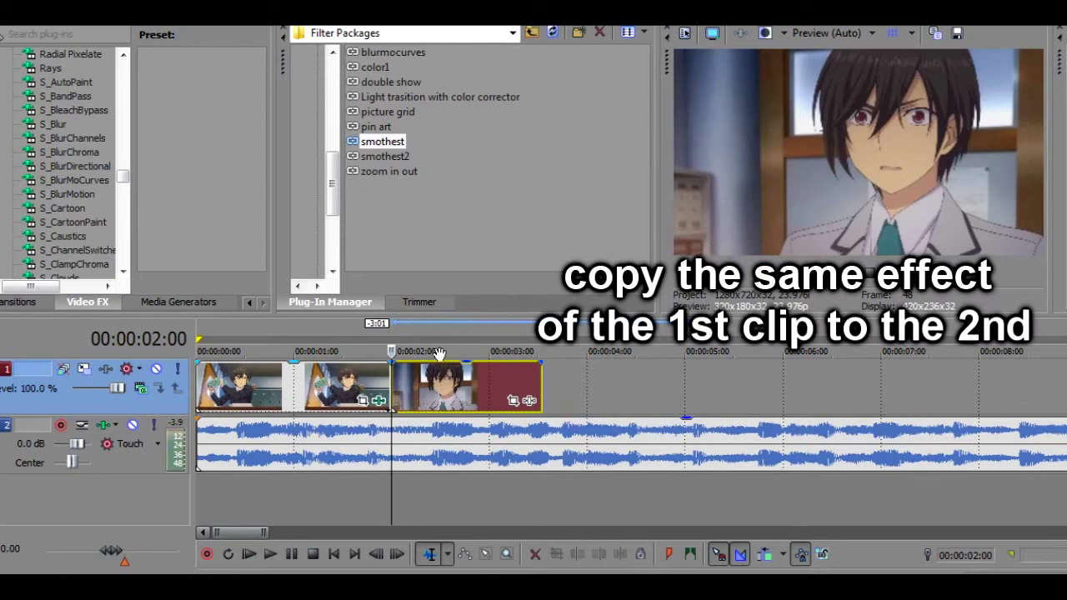
click(807, 273)
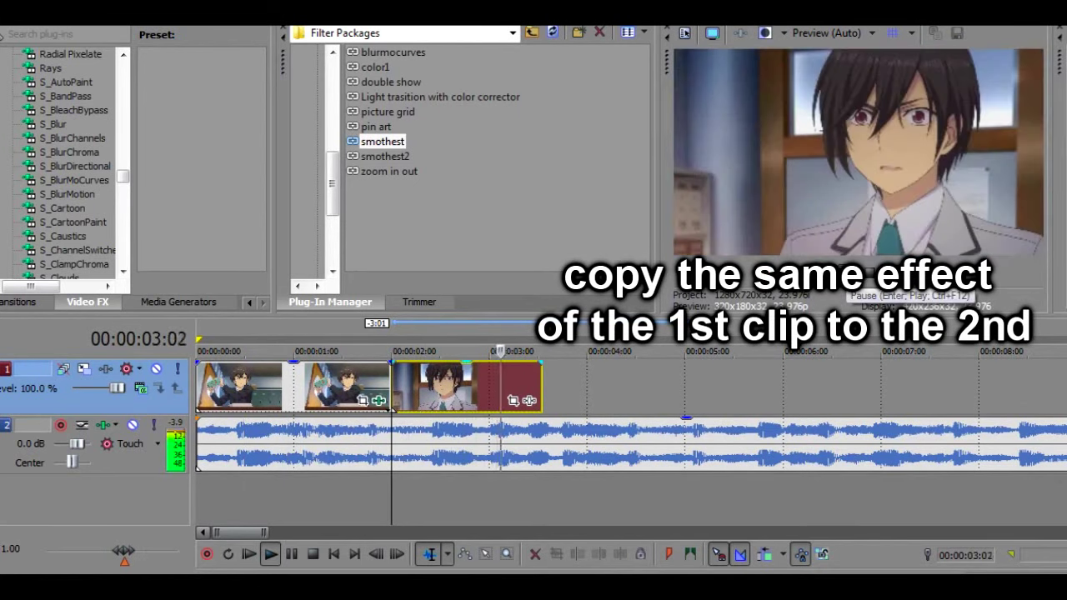
- Copy the first clip's effect to the second clip, overlap the two clips by 5 frames and preview the transition
click(322, 383)
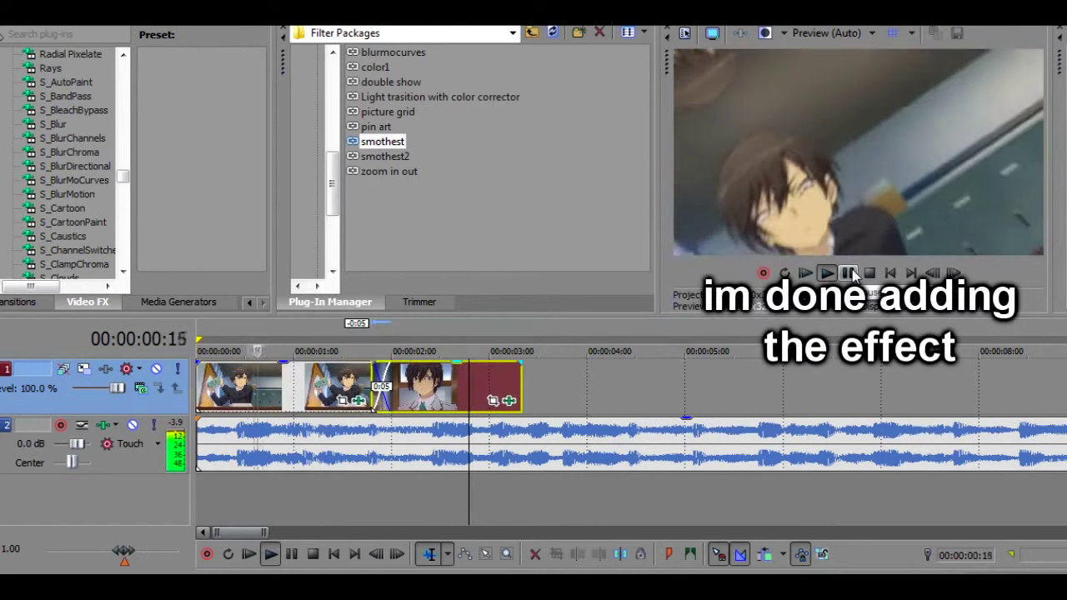
click(849, 273)
click(852, 274)
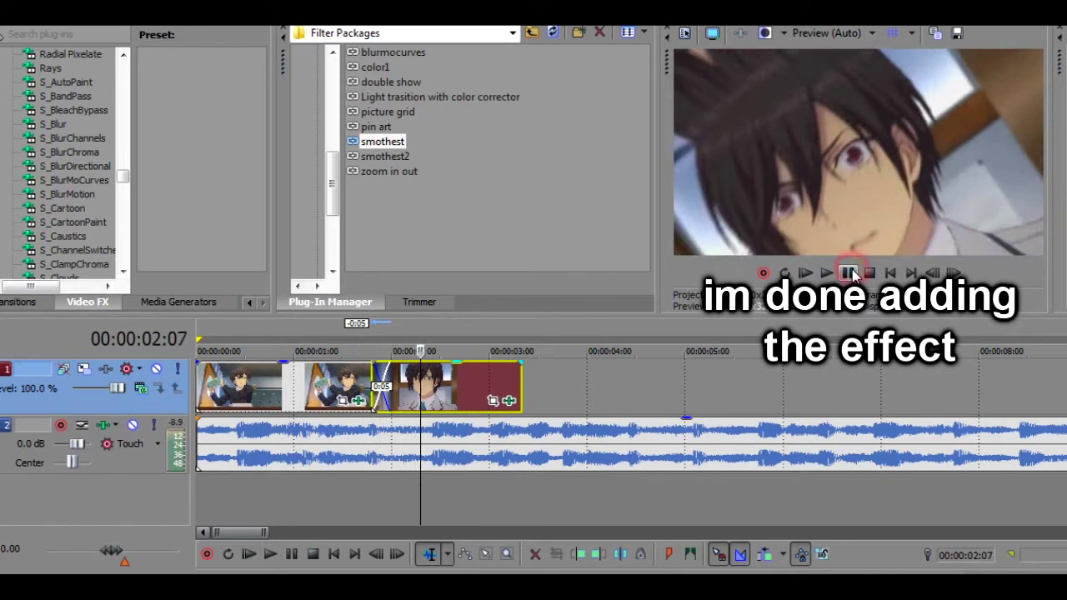
- Shorten the first clip and move the second clip earlier, leaving a 5-frame crossfade, and preview the transition from the start
drag(467, 377, 444, 392)
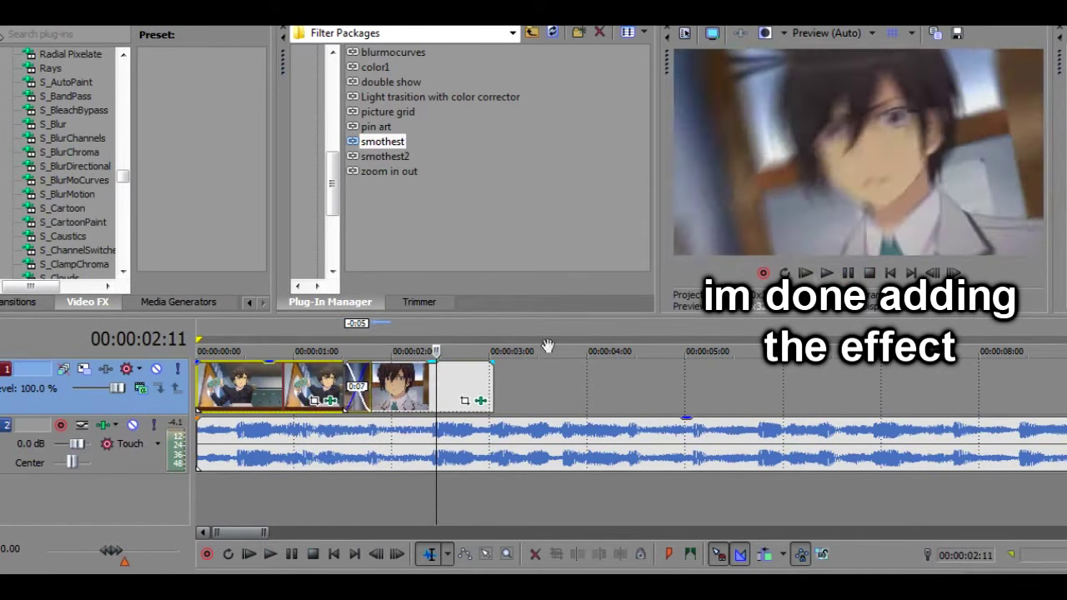
click(805, 273)
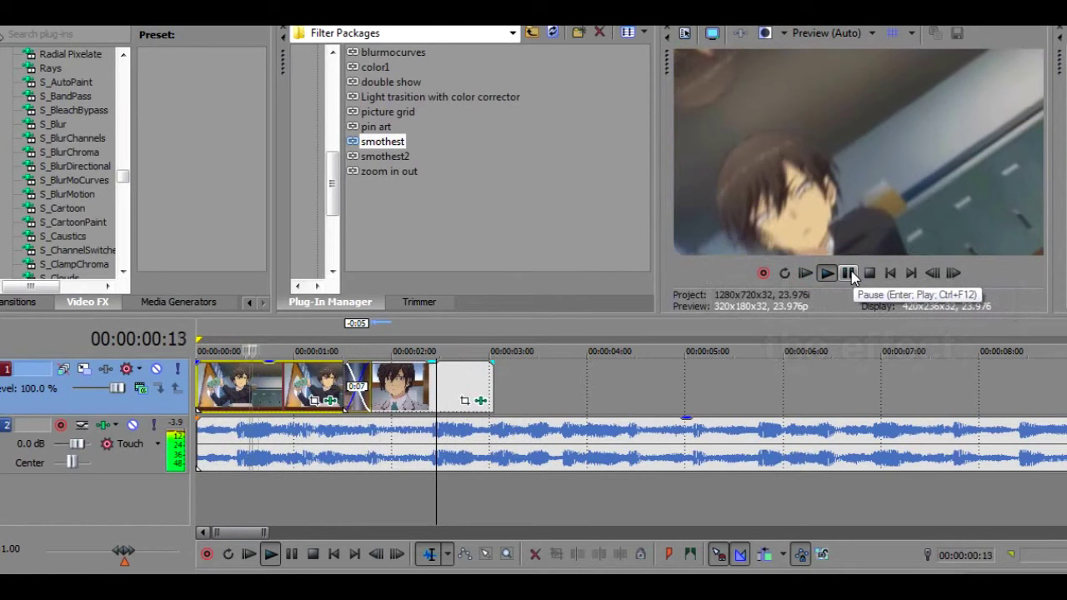
click(851, 273)
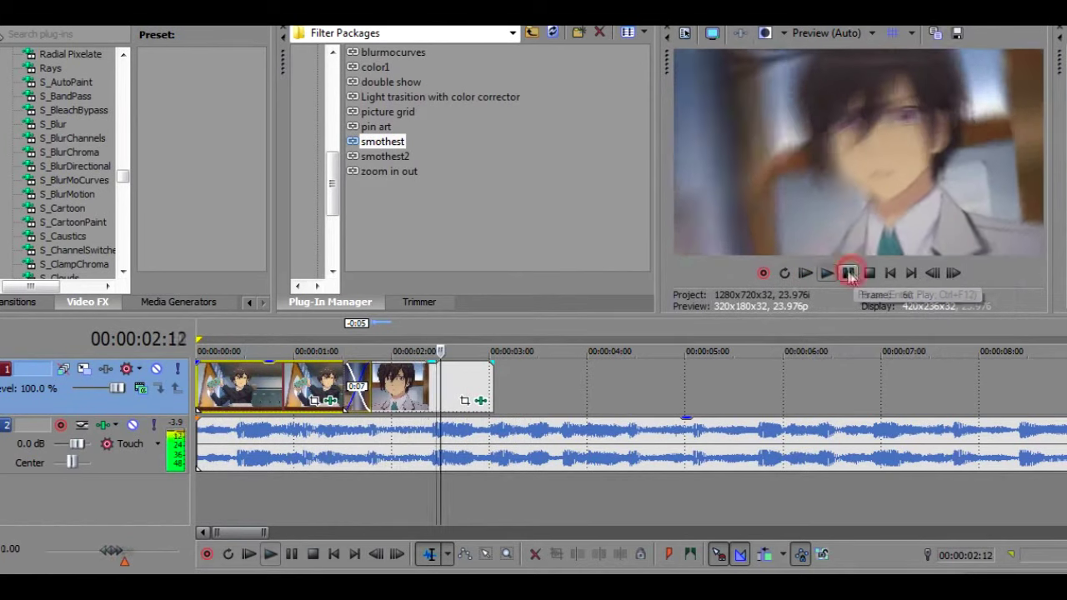
drag(469, 386, 460, 388)
click(805, 273)
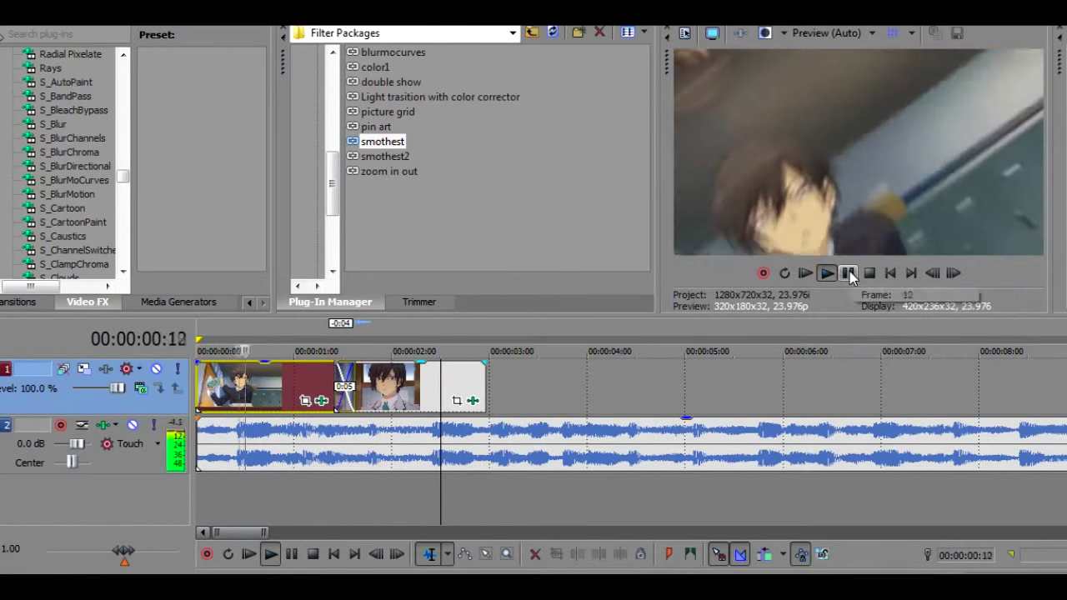
- Select all events from the distant third clip to the end, move them 16 seconds 19 frames earlier behind the second clip, and preview
scroll(834, 383, down, 3)
right_click(879, 381)
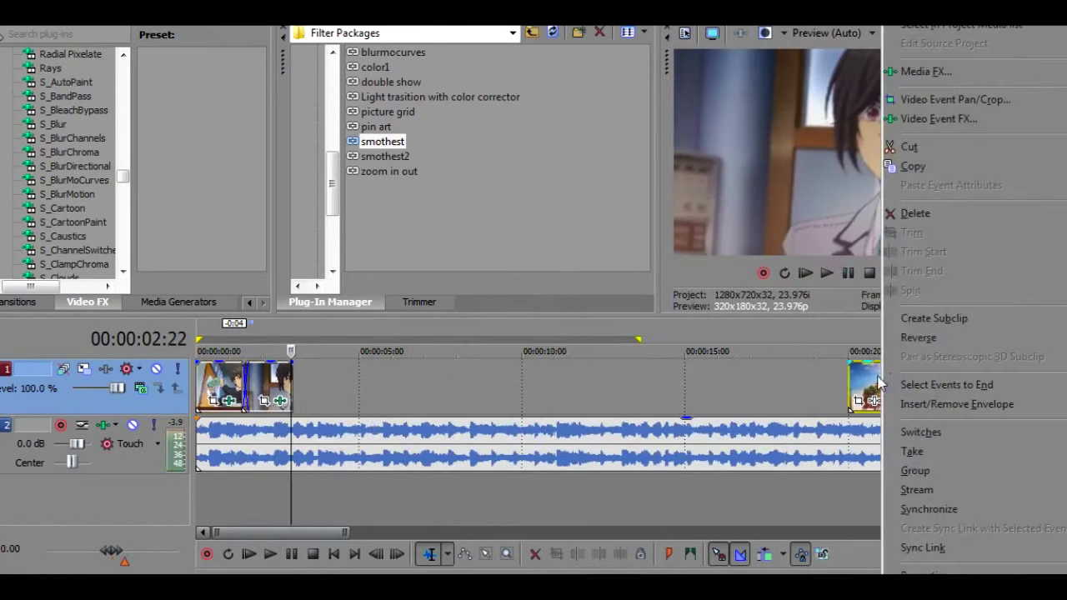
click(942, 386)
drag(897, 385, 349, 385)
click(284, 385)
scroll(288, 385, up, 3)
click(827, 274)
click(848, 274)
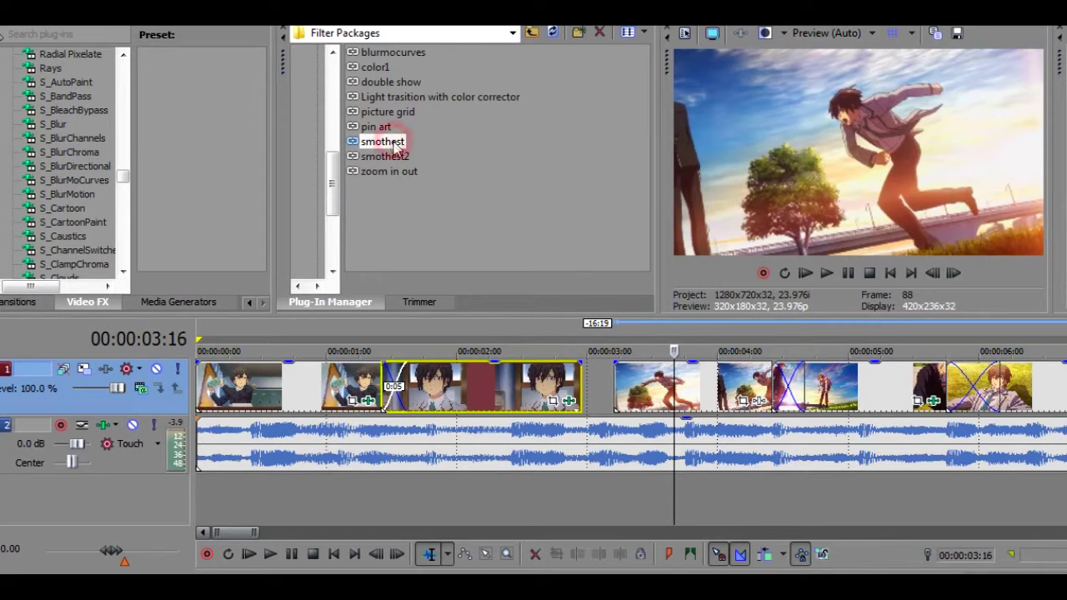
- Apply the smothest filter package to the third clip of the running boy and close its effect settings
drag(396, 149, 624, 372)
click(620, 13)
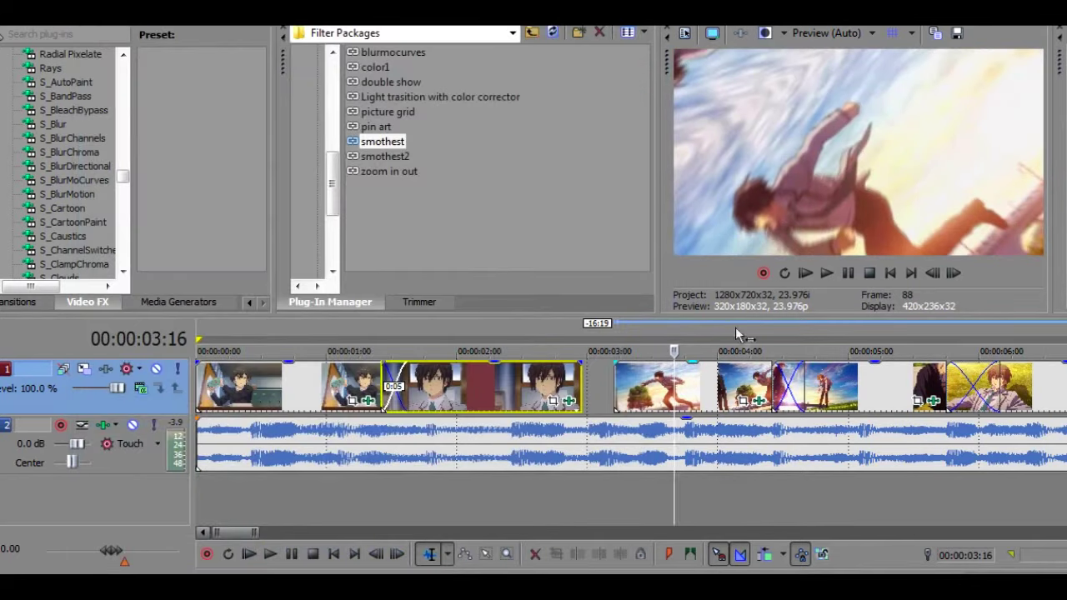
- Select all events from the third clip to the end, move them 11 frames earlier for a 5-frame crossfade with the second clip, and preview
right_click(657, 396)
click(715, 383)
drag(640, 387, 581, 386)
click(539, 385)
click(826, 275)
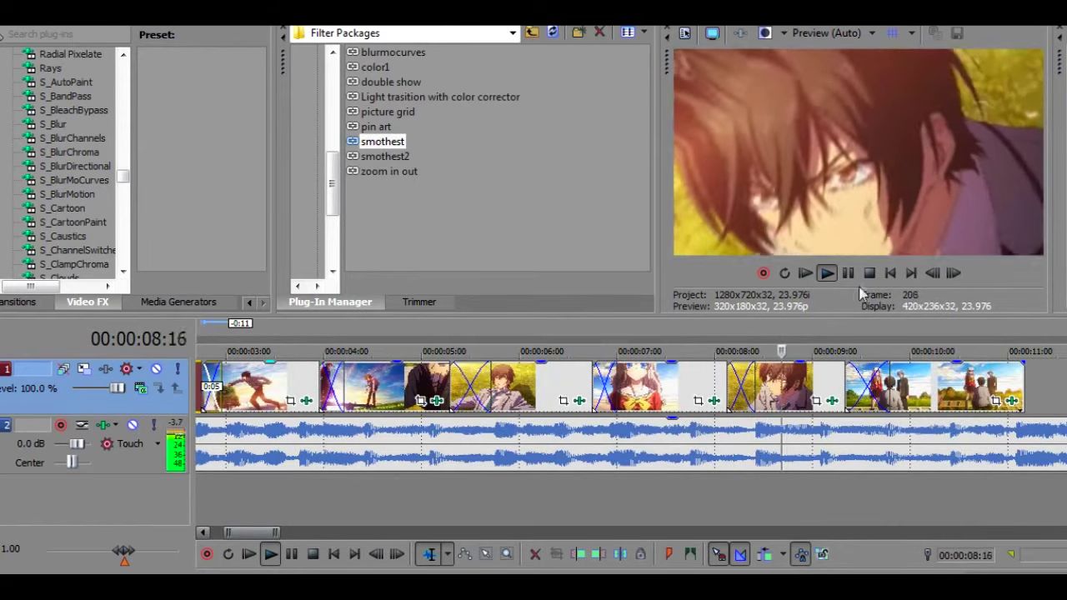
- Move the long last clip 1 second 7 frames earlier, overlapping the preceding clip by 12 frames
scroll(847, 385, down, 3)
drag(846, 385, 784, 385)
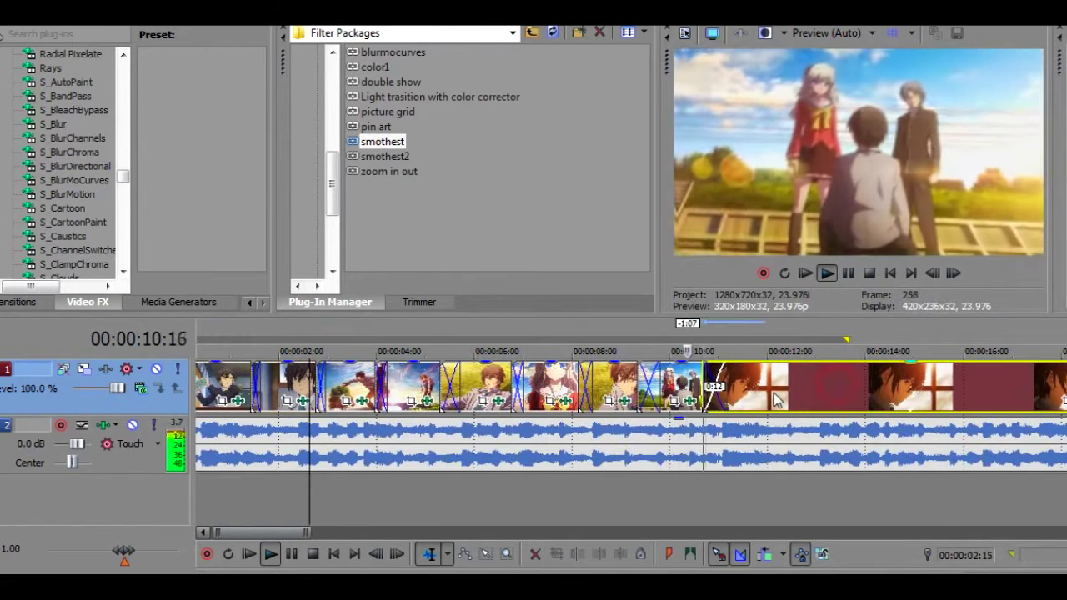